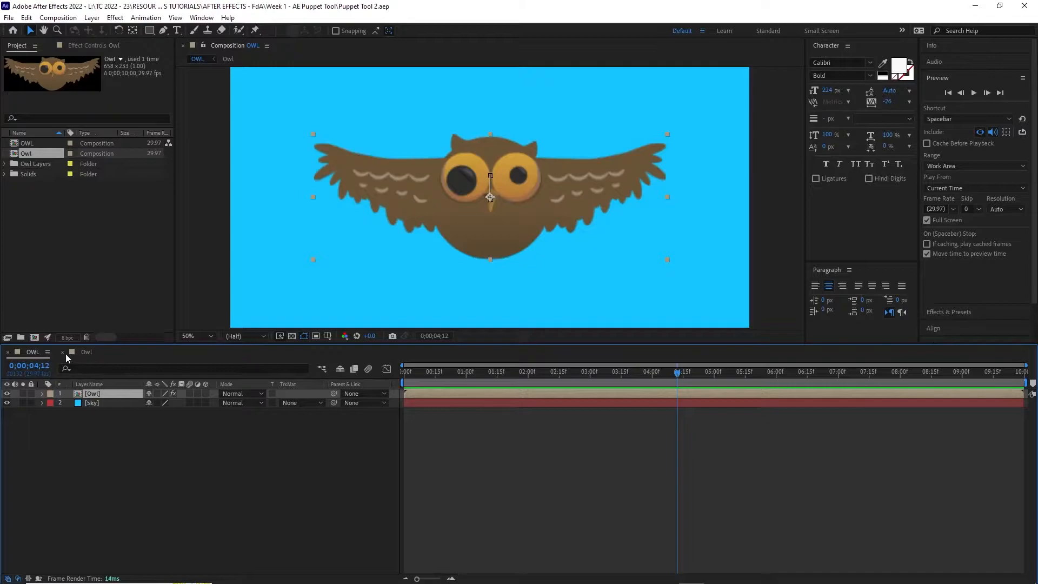
Close the Owl pre-composition's timeline and deselect the Owl layer in OWL
{"action": "left_click", "coordinate": [63, 352]}
{"action": "left_click", "coordinate": [112, 465]}
Create a 1920×1080 near-white solid named Cloud1 at the top of the composition
{"action": "right_click", "coordinate": [121, 467]}
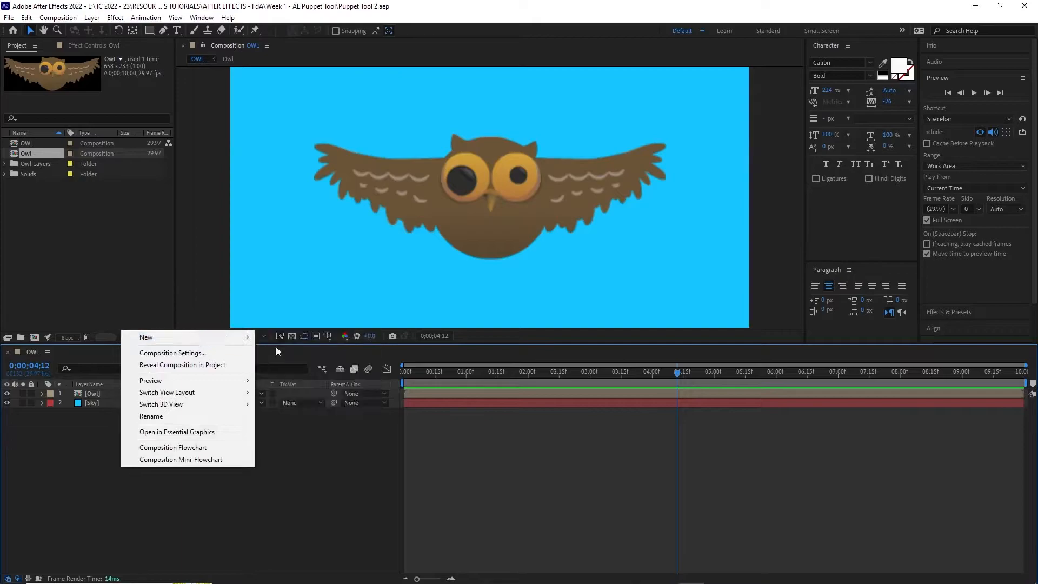
{"action": "mouse_move", "coordinate": [233, 338]}
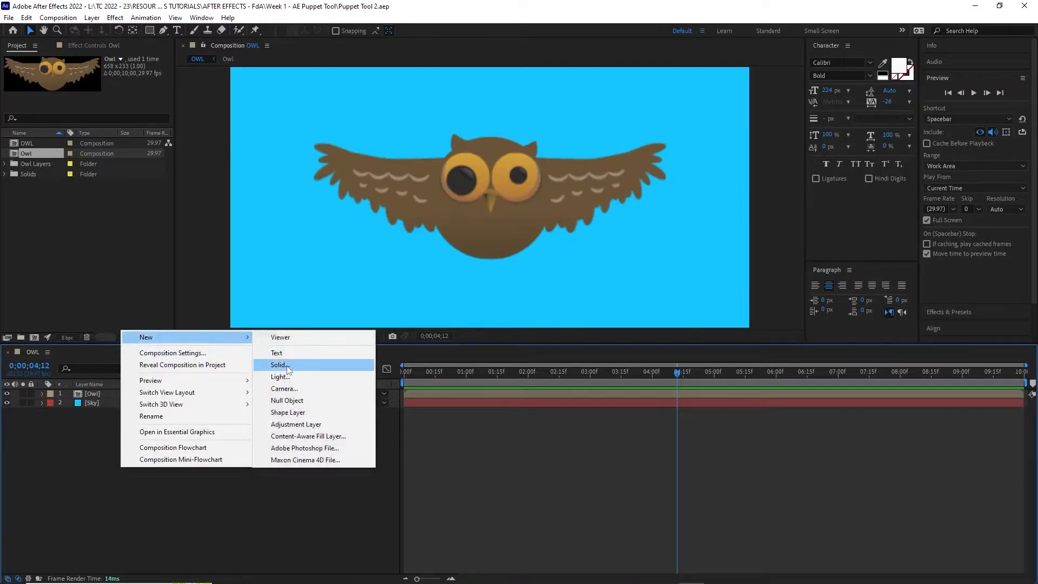
{"action": "left_click", "coordinate": [286, 366]}
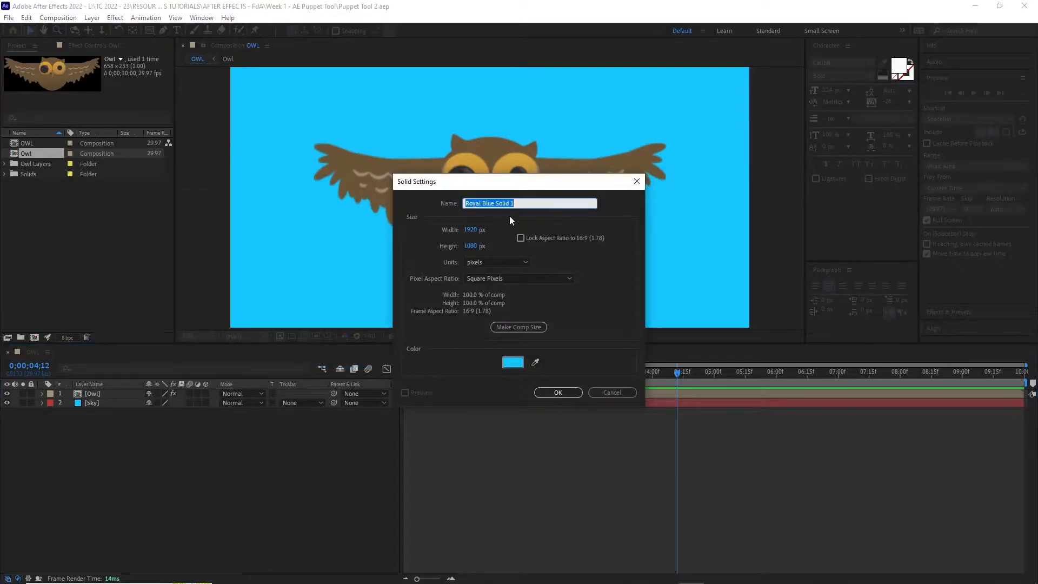
{"action": "type", "text": "Cloud1"}
{"action": "left_click", "coordinate": [512, 362]}
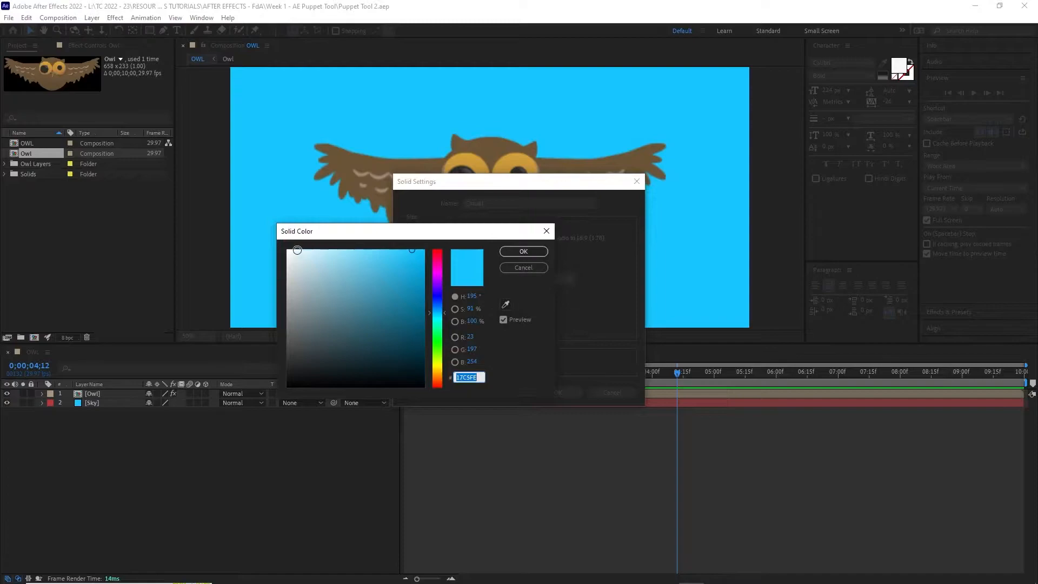
{"action": "left_click", "coordinate": [290, 252]}
{"action": "left_click", "coordinate": [519, 251]}
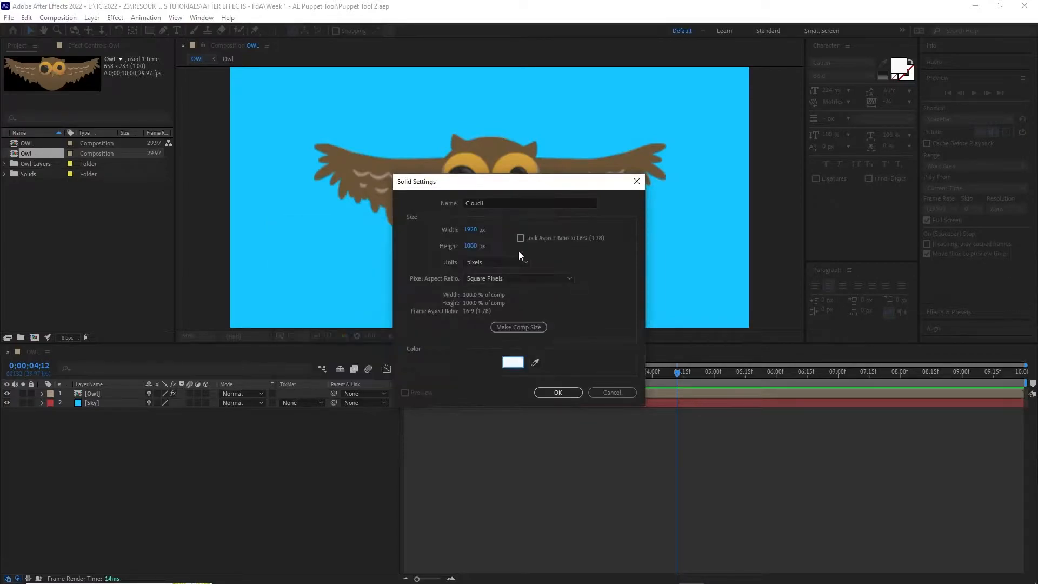
{"action": "left_click", "coordinate": [560, 394]}
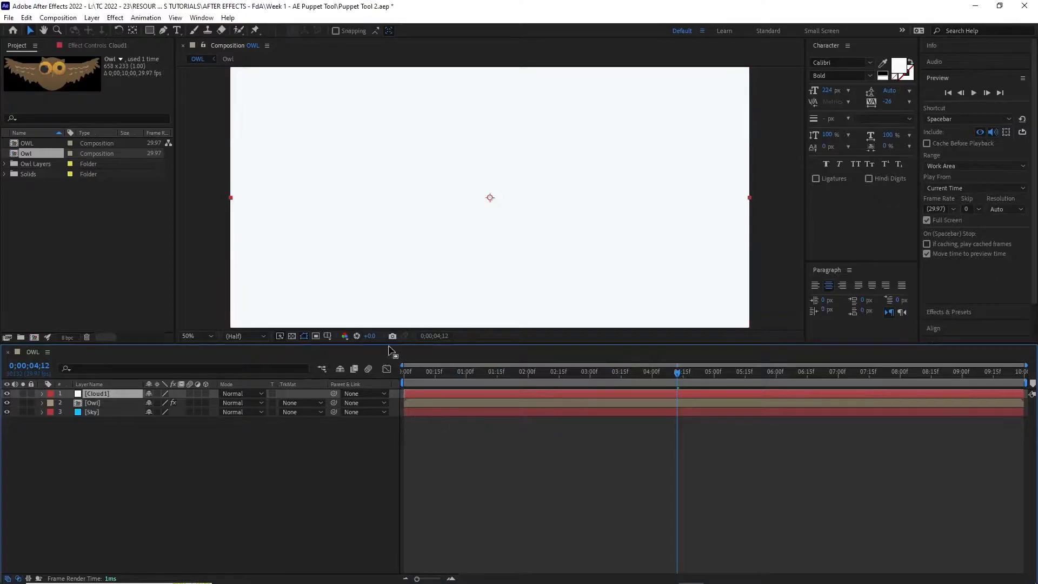
With the Ellipse Tool, draw seven overlapping ellipse masks on Cloud1 over the owl
{"action": "left_click", "coordinate": [150, 31]}
{"action": "left_click", "coordinate": [151, 31]}
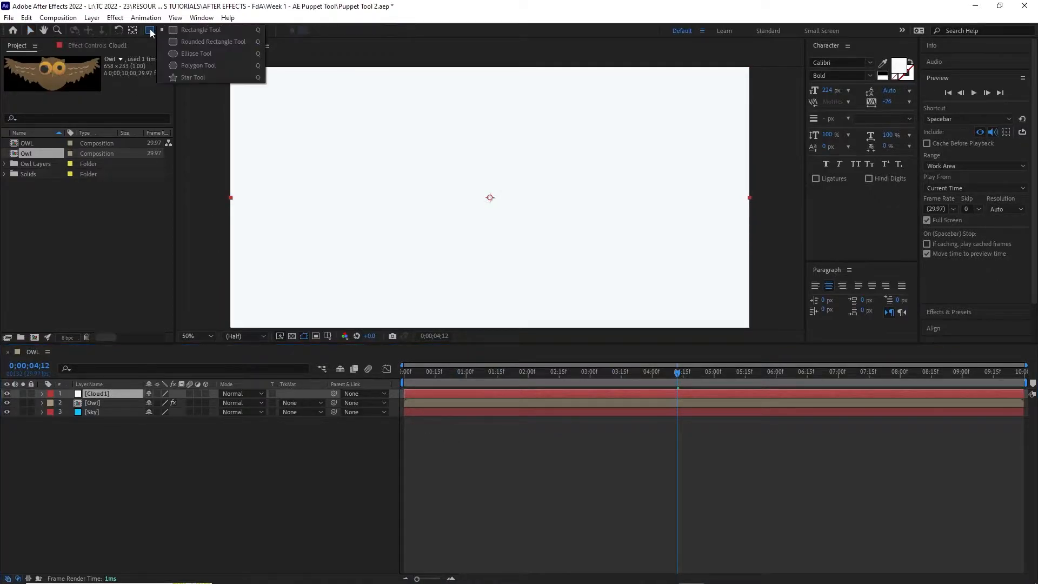
{"action": "left_click", "coordinate": [185, 54]}
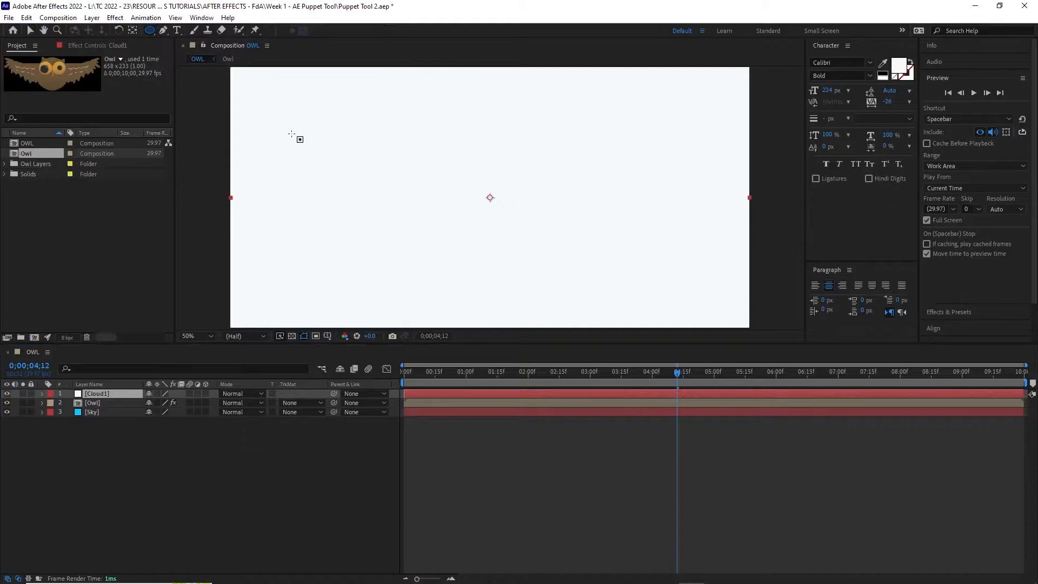
{"action": "left_click", "coordinate": [366, 171]}
{"action": "left_click_drag", "start_coordinate": [366, 171], "coordinate": [464, 232]}
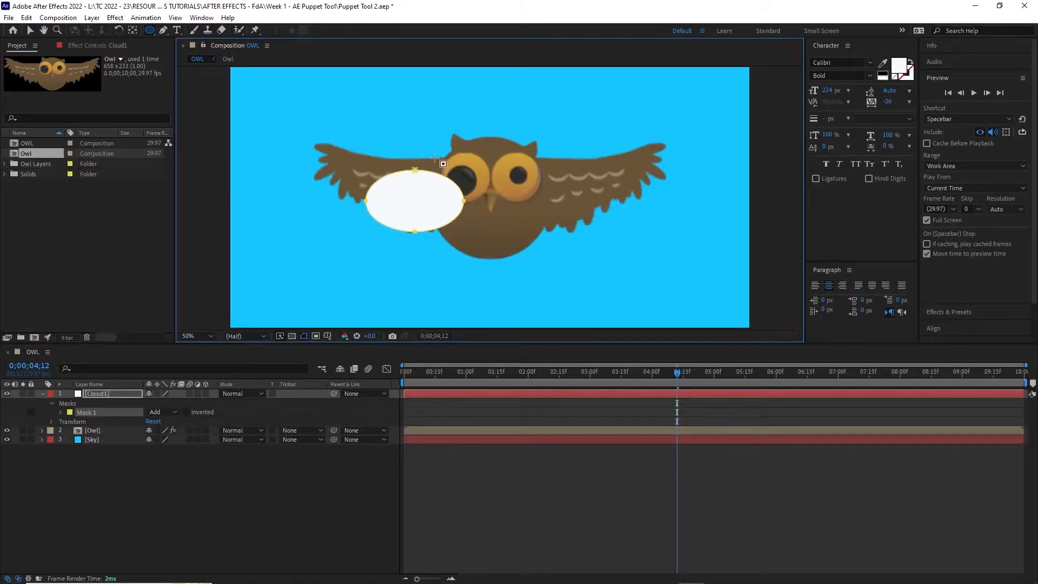
{"action": "left_click_drag", "start_coordinate": [394, 140], "coordinate": [530, 236]}
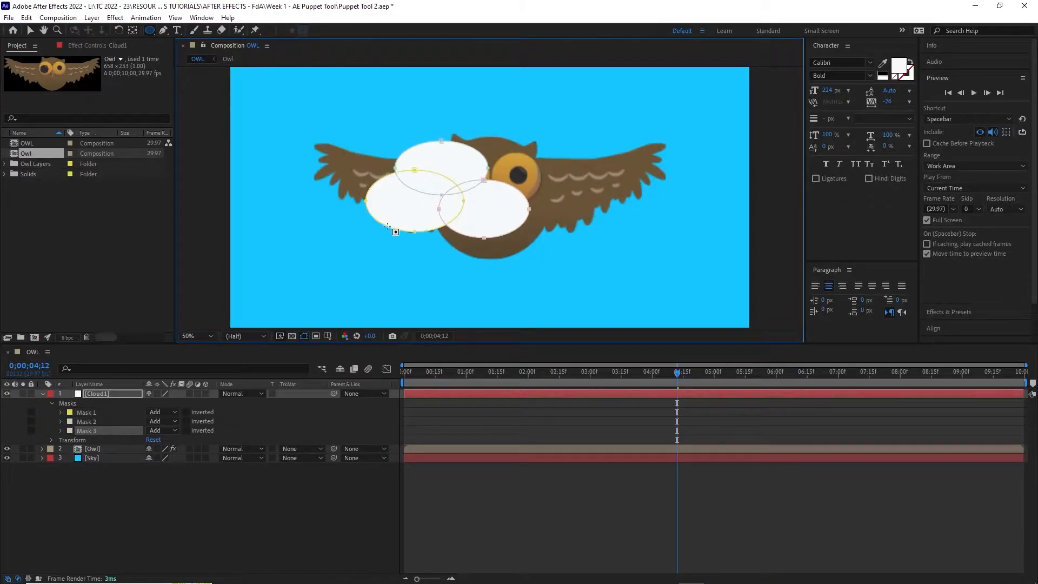
{"action": "left_click_drag", "start_coordinate": [343, 201], "coordinate": [447, 247]}
{"action": "left_click_drag", "start_coordinate": [326, 176], "coordinate": [524, 257]}
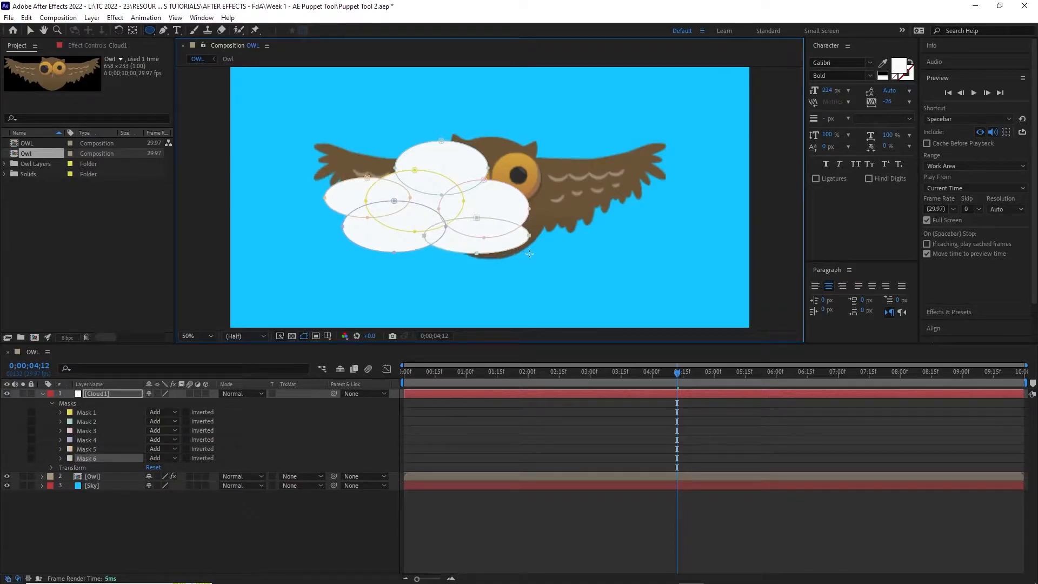
{"action": "left_click_drag", "start_coordinate": [488, 192], "coordinate": [565, 250]}
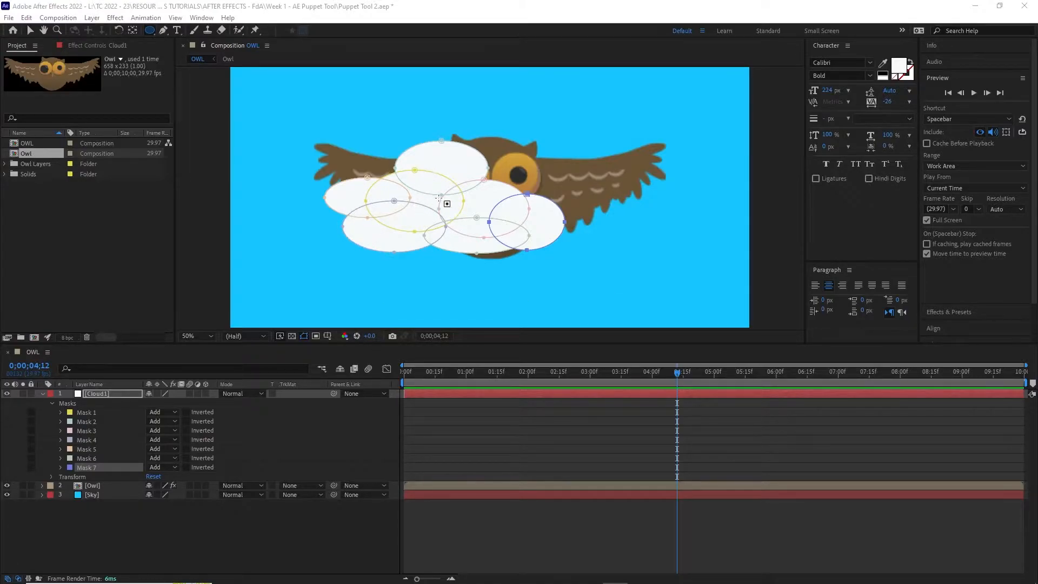
Select Masks 1–7 and give them all a 36-pixel feather
{"action": "left_click", "coordinate": [85, 413]}
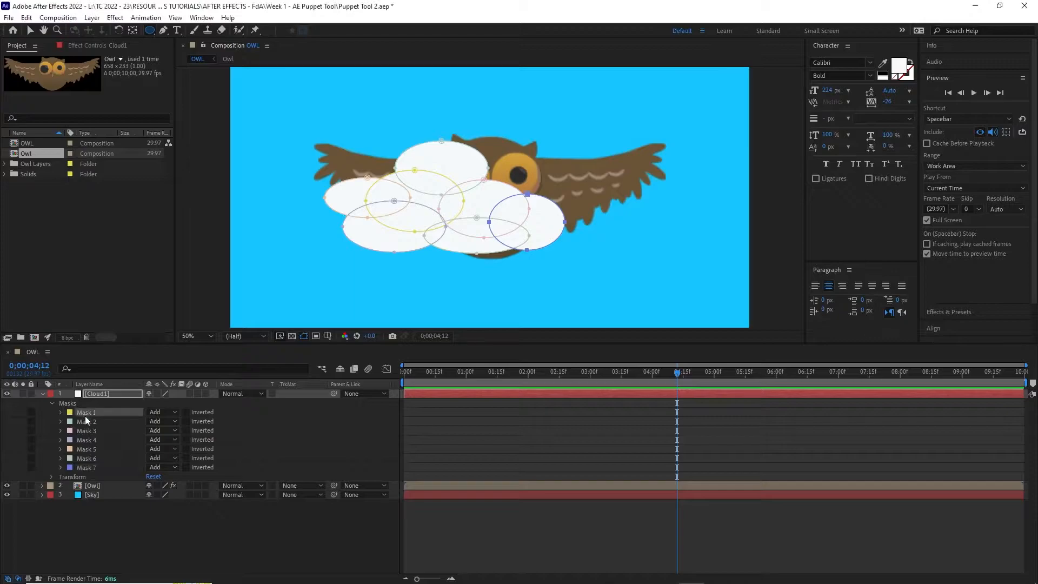
{"action": "left_click", "coordinate": [89, 468]}
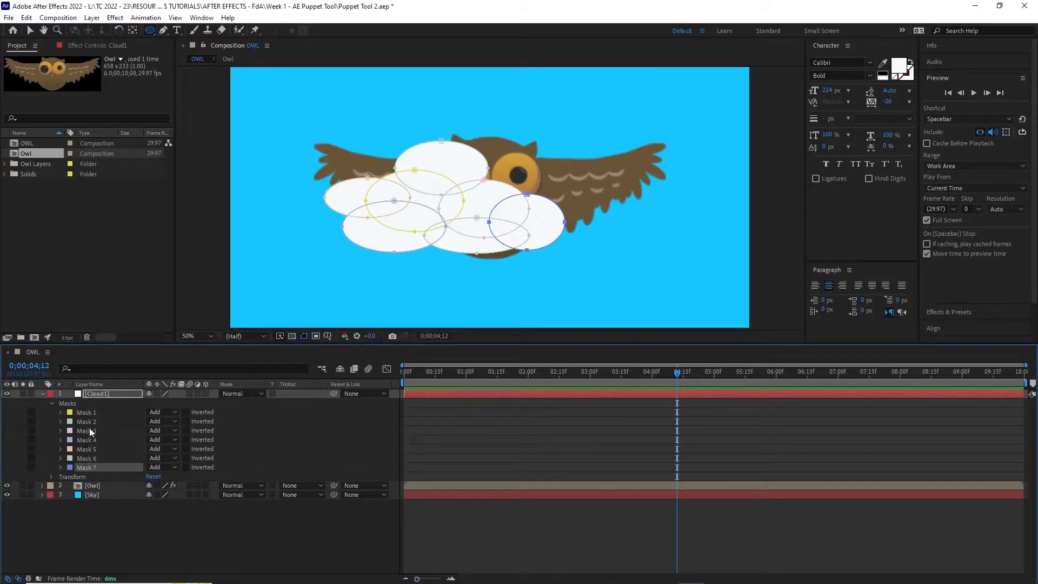
{"action": "left_click", "coordinate": [88, 410], "text": "shift"}
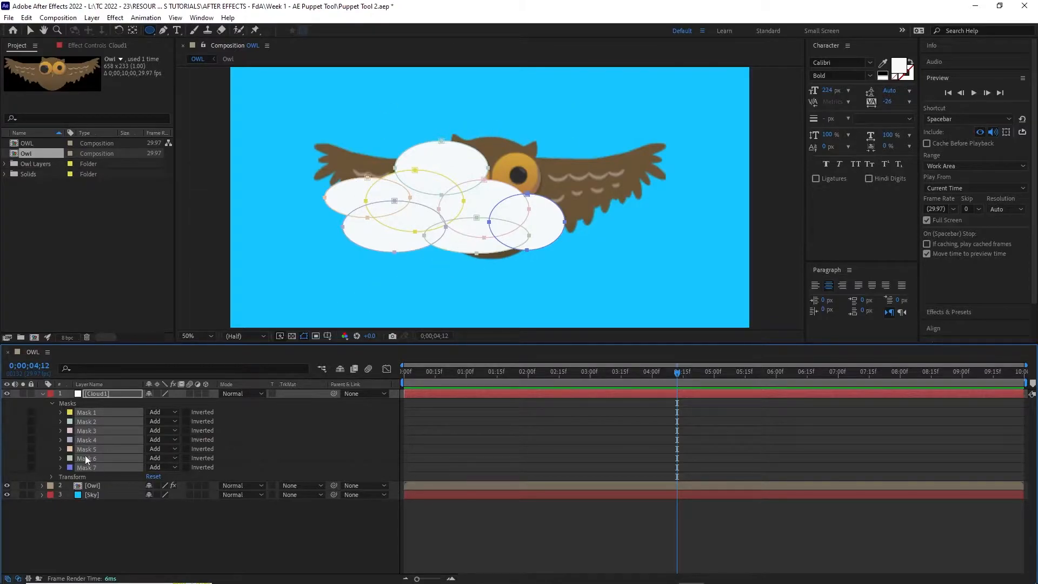
{"action": "key", "text": "f"}
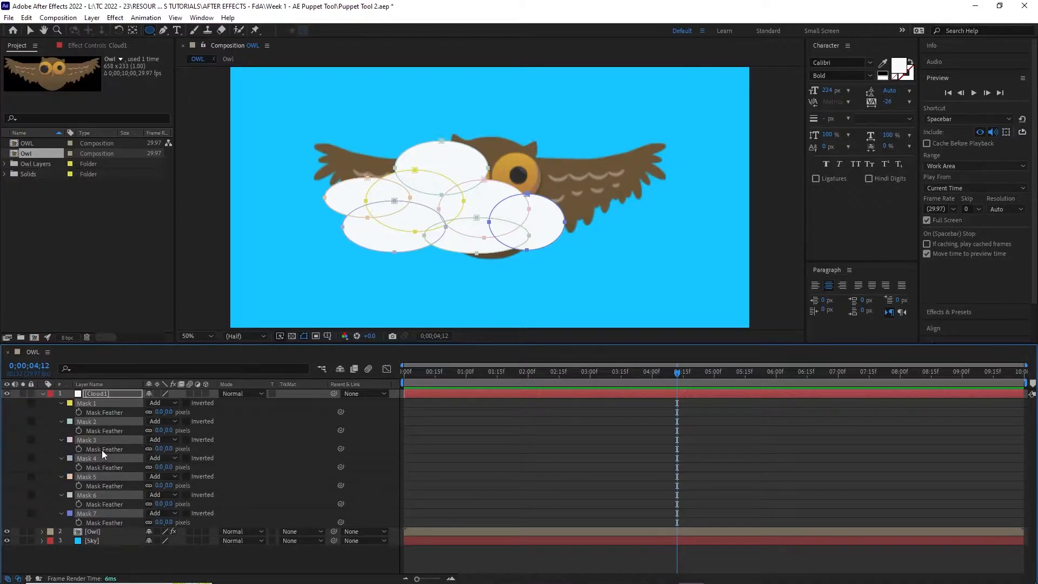
{"action": "left_click_drag", "start_coordinate": [165, 412], "coordinate": [187, 413]}
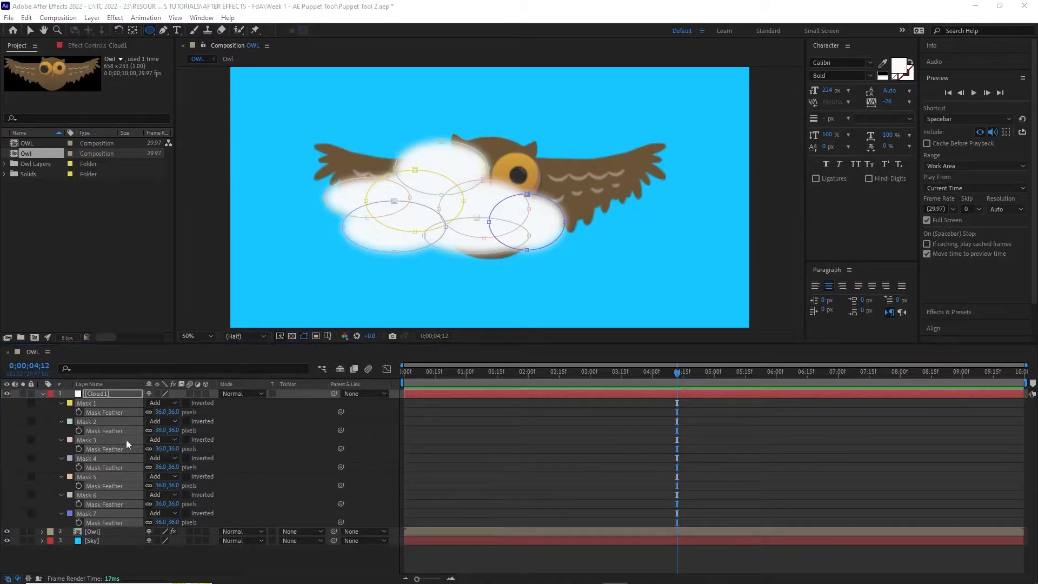
Move Cloud1 below the Owl layer and show its Position and Scale properties
{"action": "left_click", "coordinate": [99, 394]}
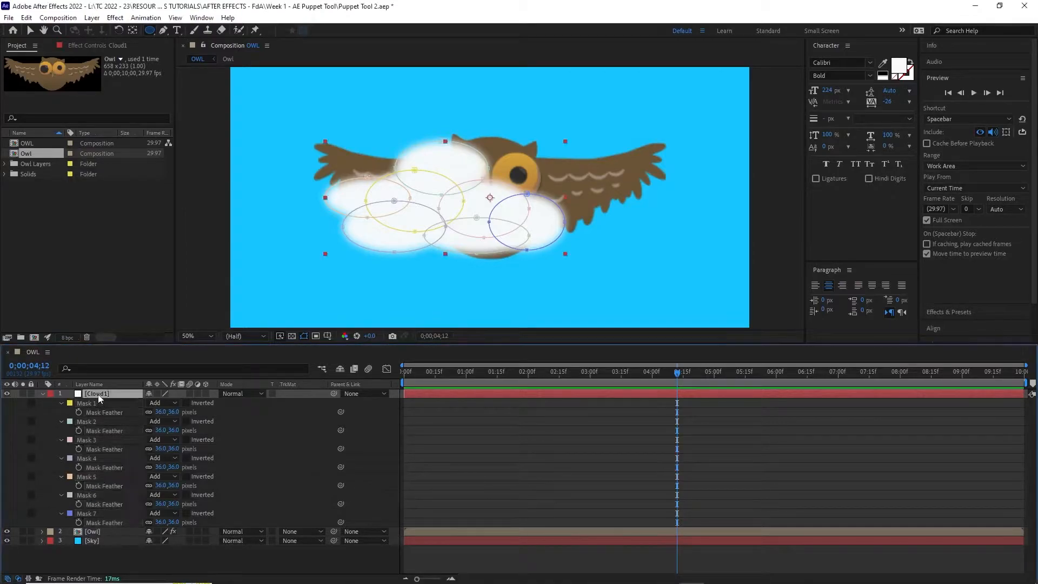
{"action": "key", "text": "f"}
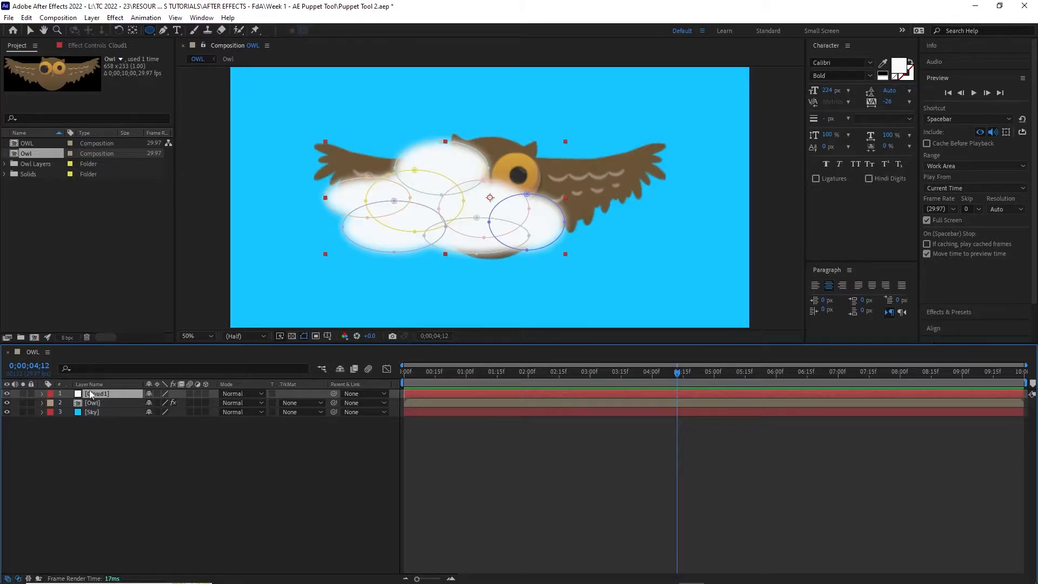
{"action": "left_click_drag", "start_coordinate": [93, 393], "coordinate": [94, 410]}
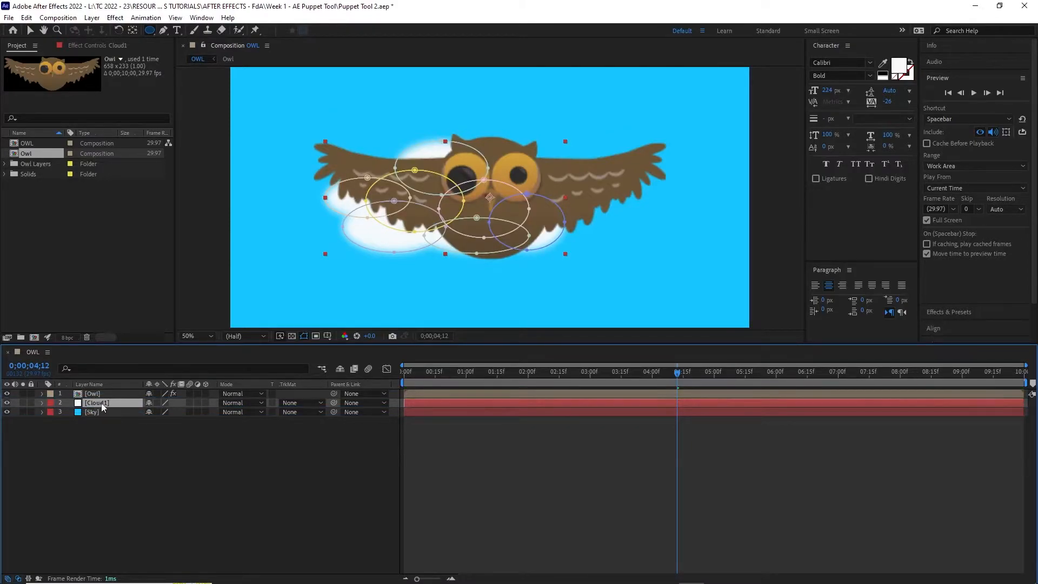
{"action": "key", "text": "p"}
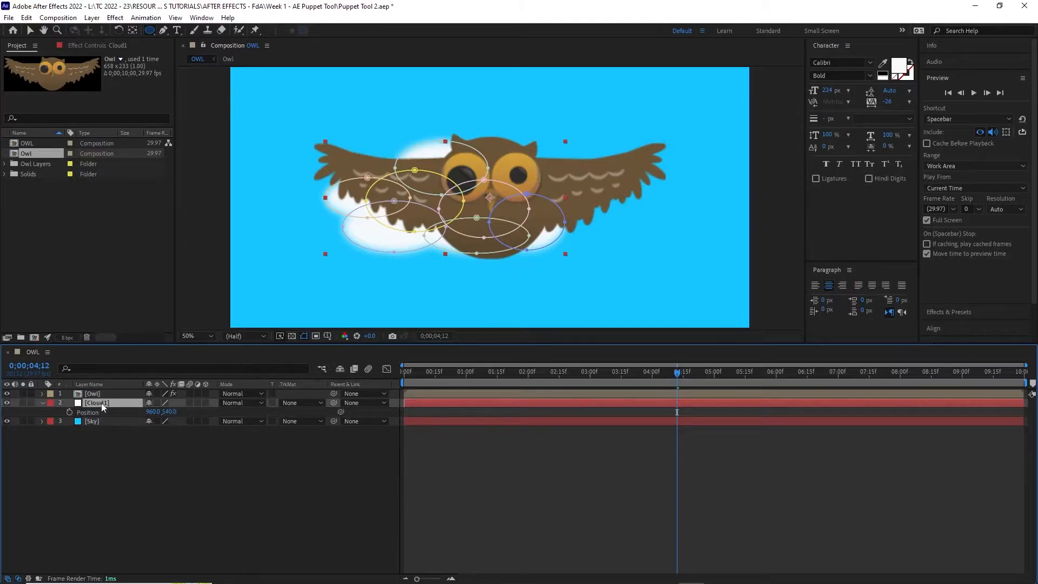
{"action": "key", "text": "shift+s"}
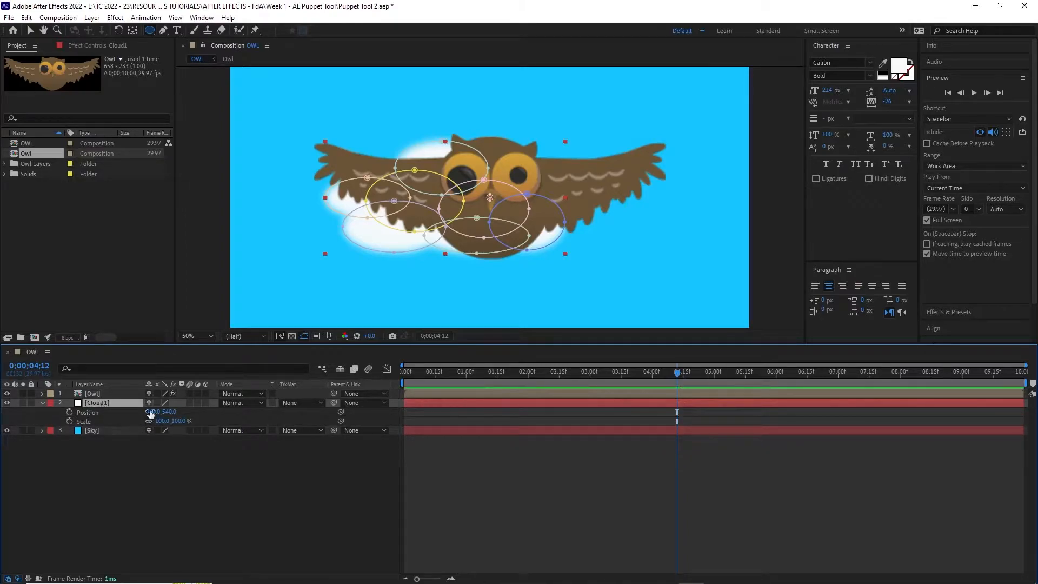
At the first frame, start Position and Scale keyframes on Cloud1
{"action": "left_click_drag", "start_coordinate": [677, 373], "coordinate": [469, 372]}
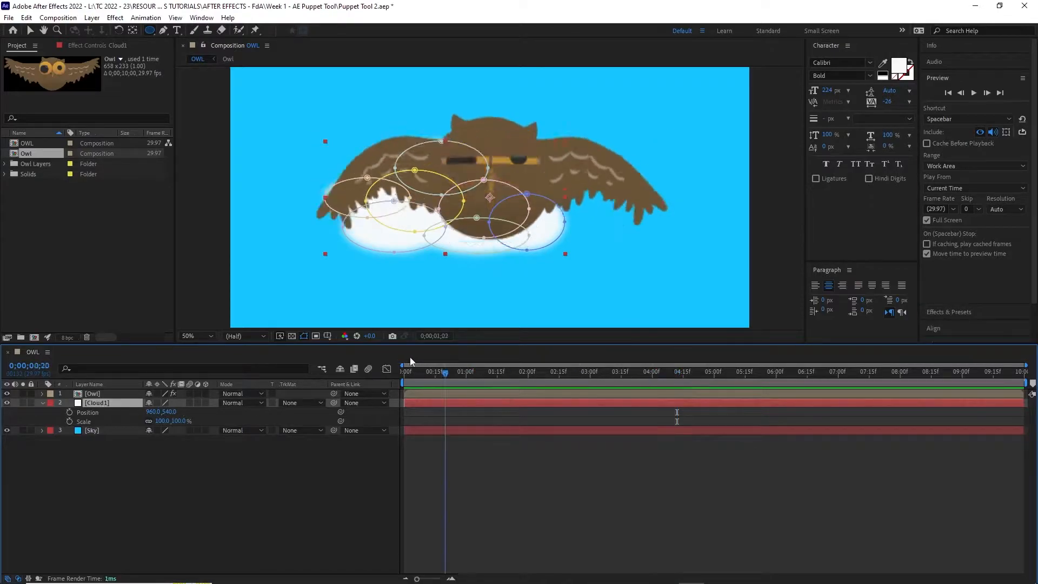
{"action": "key", "text": "Home"}
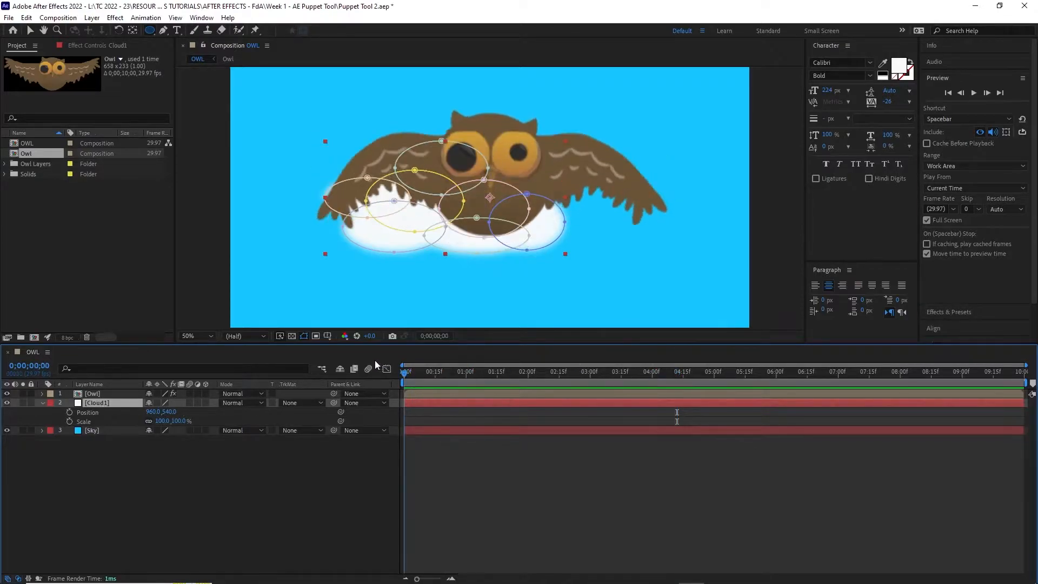
{"action": "left_click", "coordinate": [70, 413]}
{"action": "left_click", "coordinate": [69, 422]}
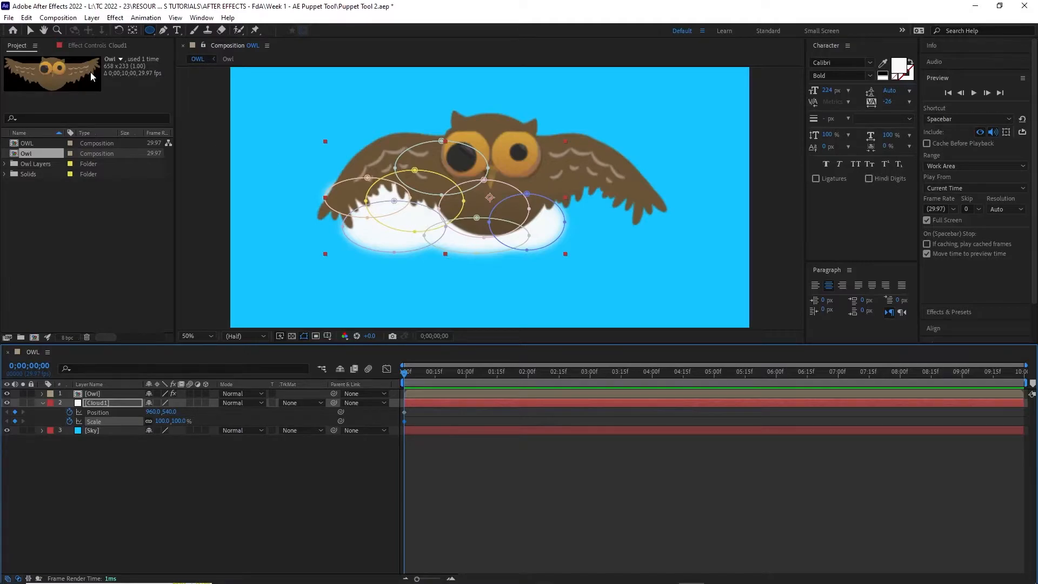
Move and scale Cloud1 to 79.1% at 534, 250 in the upper-left sky
{"action": "left_click", "coordinate": [30, 30]}
{"action": "left_click_drag", "start_coordinate": [415, 216], "coordinate": [323, 147]}
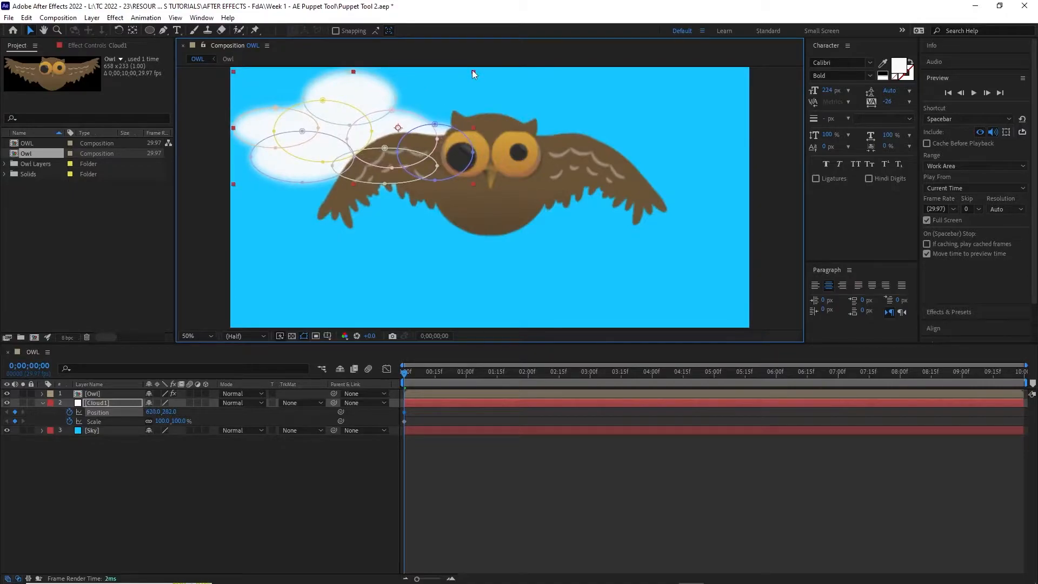
{"action": "mouse_move", "coordinate": [473, 72]}
{"action": "left_mouse_down"}
{"action": "mouse_move", "coordinate": [434, 95]}
{"action": "mouse_move", "coordinate": [459, 85]}
{"action": "left_mouse_up"}
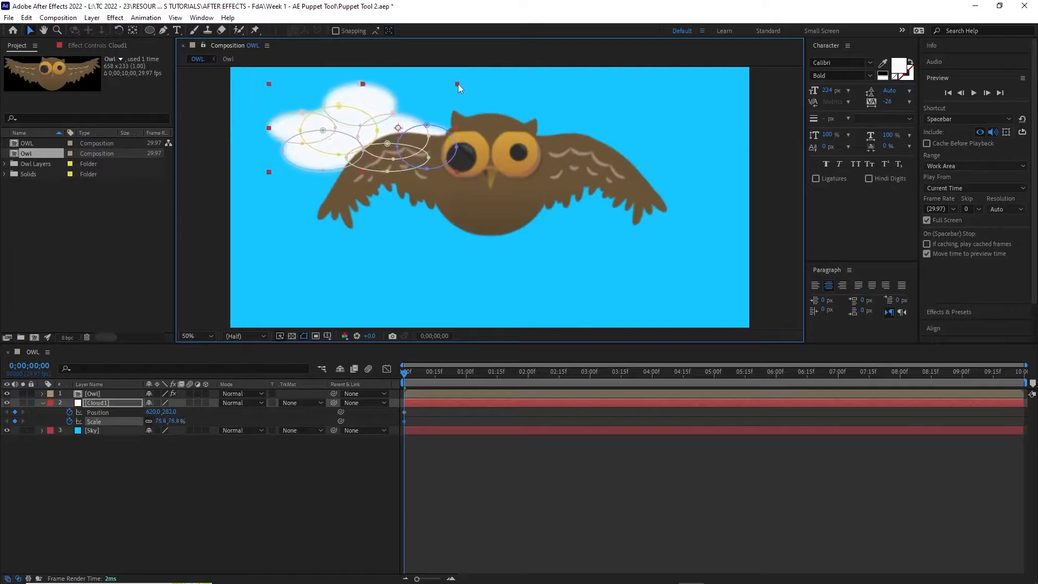
{"action": "left_click_drag", "start_coordinate": [344, 140], "coordinate": [320, 133]}
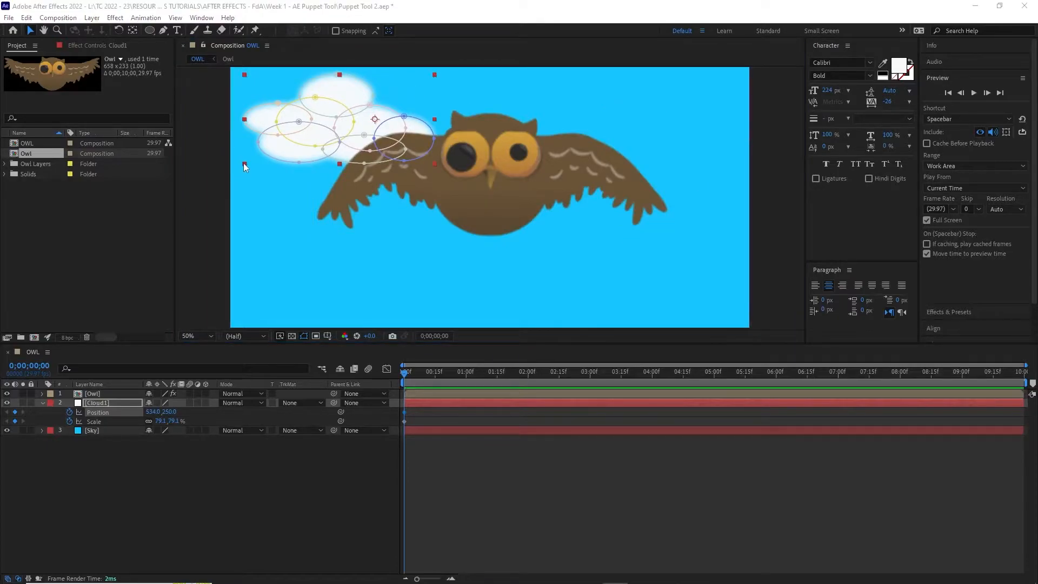
{"action": "left_click", "coordinate": [243, 163]}
{"action": "left_click", "coordinate": [332, 134]}
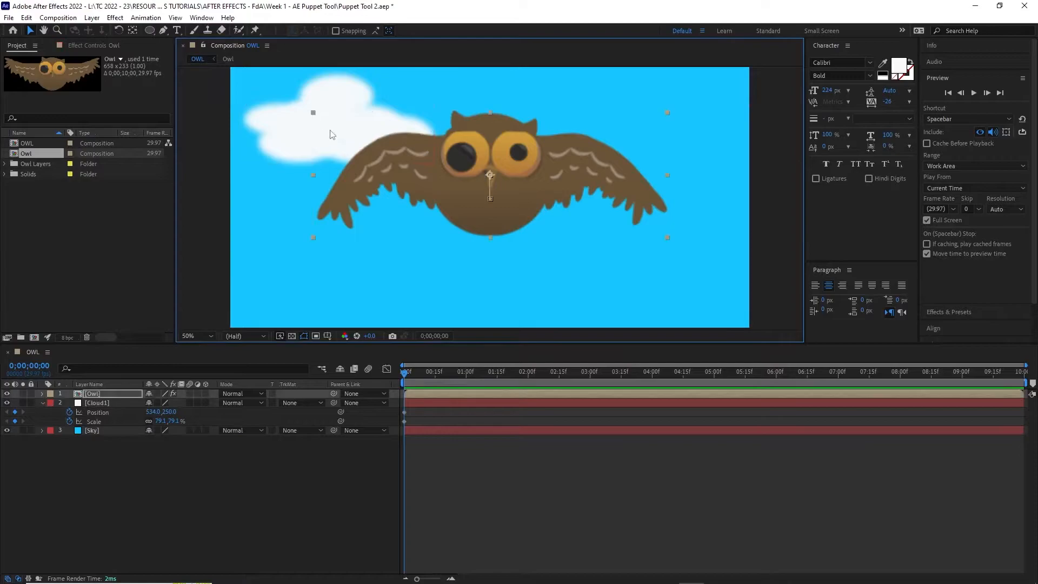
{"action": "left_click", "coordinate": [338, 100]}
{"action": "left_click", "coordinate": [90, 403]}
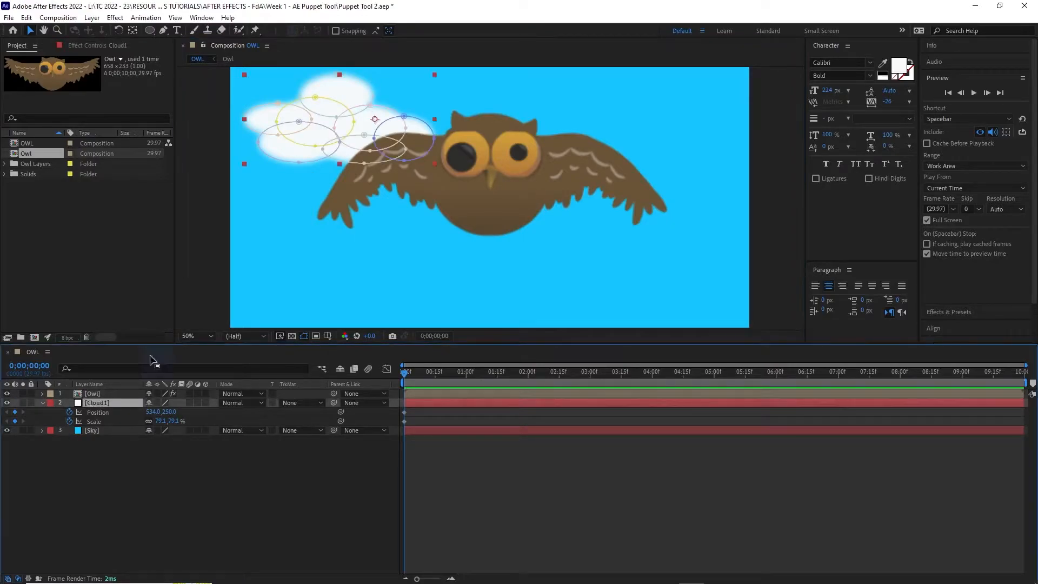
At the last frame (9;29), shrink Cloud1 to about 74%
{"action": "left_click_drag", "start_coordinate": [245, 162], "coordinate": [215, 176]}
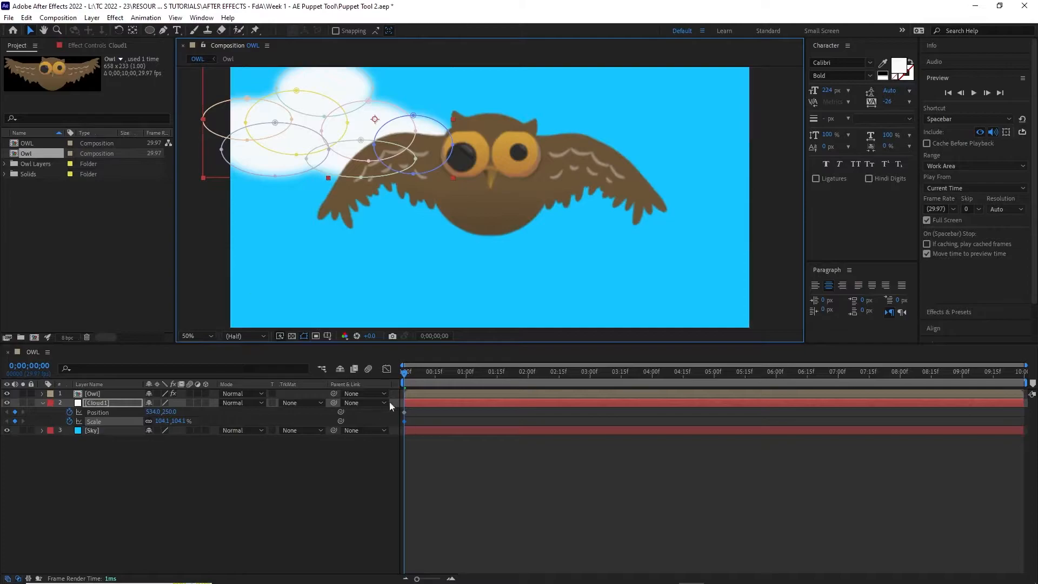
{"action": "left_click_drag", "start_coordinate": [405, 373], "coordinate": [1023, 389]}
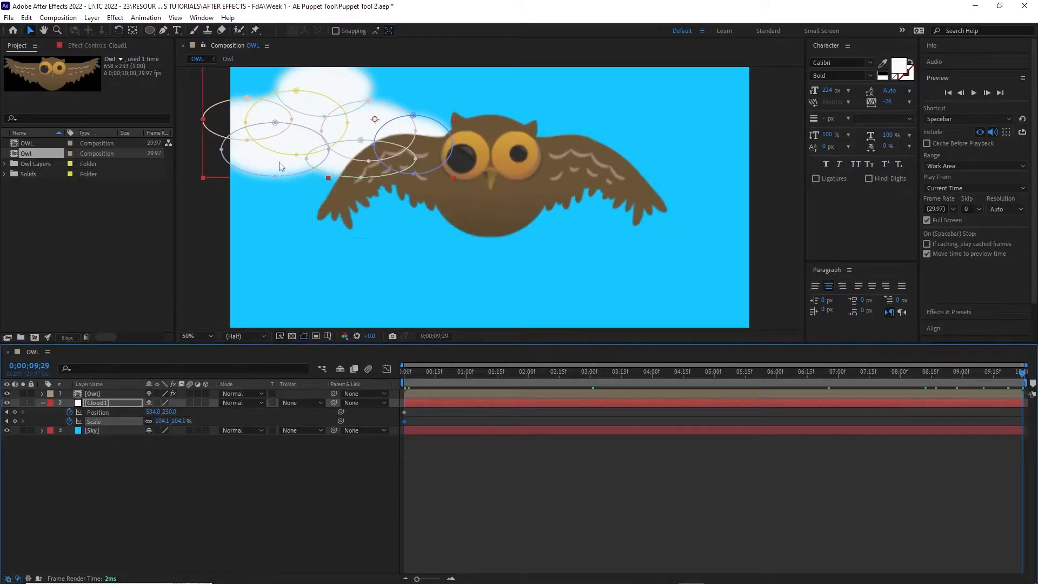
{"action": "left_click", "coordinate": [202, 178]}
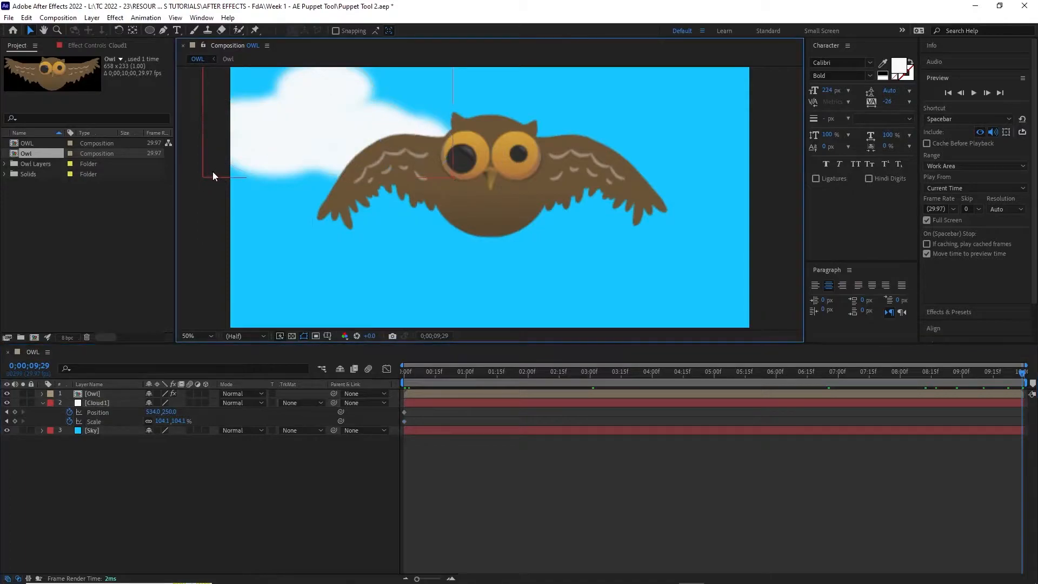
{"action": "left_click", "coordinate": [298, 137]}
{"action": "left_click_drag", "start_coordinate": [203, 177], "coordinate": [249, 155]}
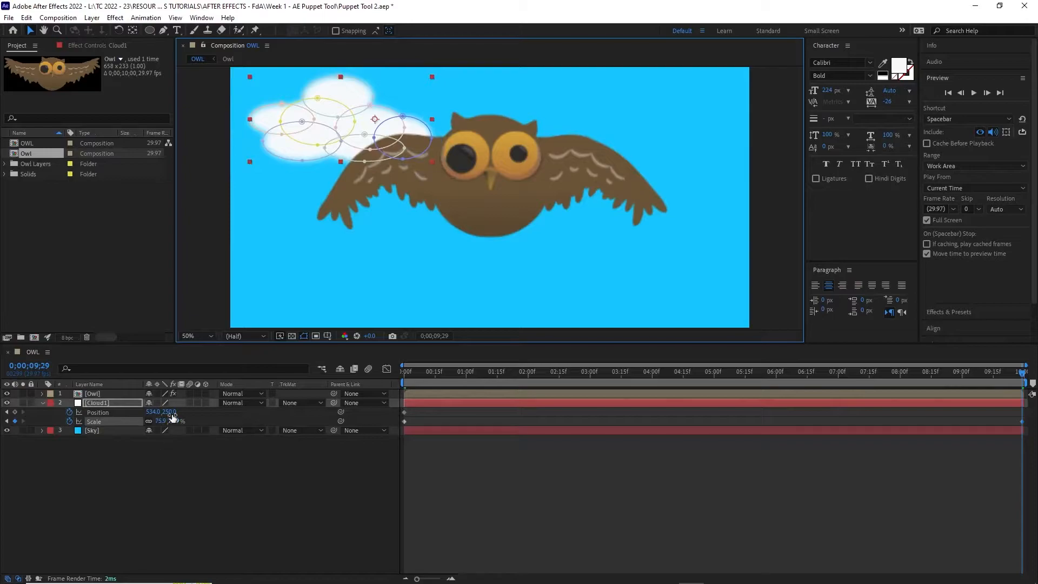
{"action": "mouse_move", "coordinate": [174, 422]}
{"action": "left_mouse_down"}
{"action": "mouse_move", "coordinate": [183, 422]}
{"action": "mouse_move", "coordinate": [172, 421]}
{"action": "left_mouse_up"}
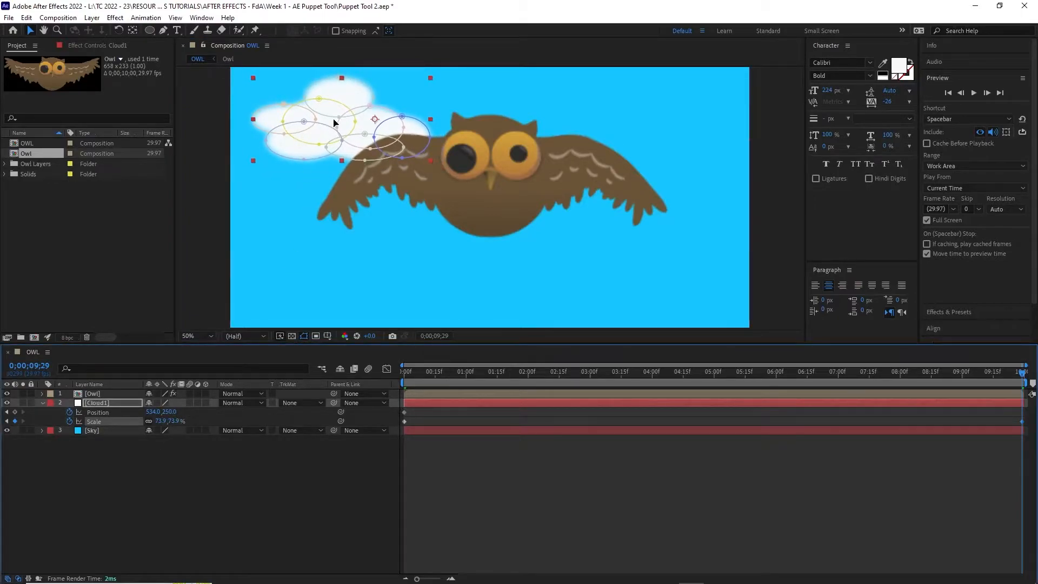
Move Cloud1's end position up-left to 410, 190 and preview the drift
{"action": "left_click_drag", "start_coordinate": [333, 119], "coordinate": [313, 109]}
{"action": "key", "text": "ctrl+z"}
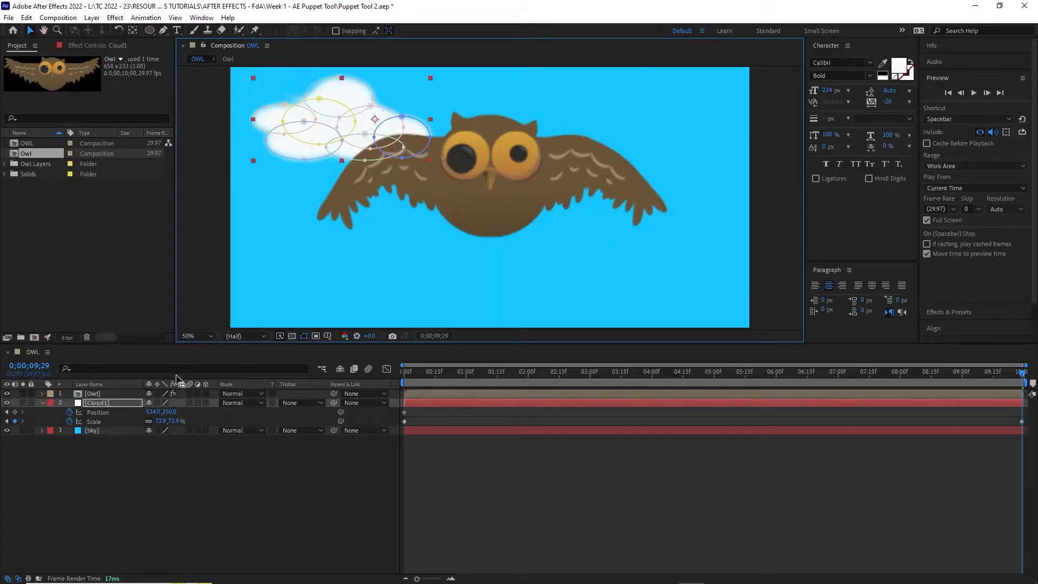
{"action": "left_click", "coordinate": [343, 105]}
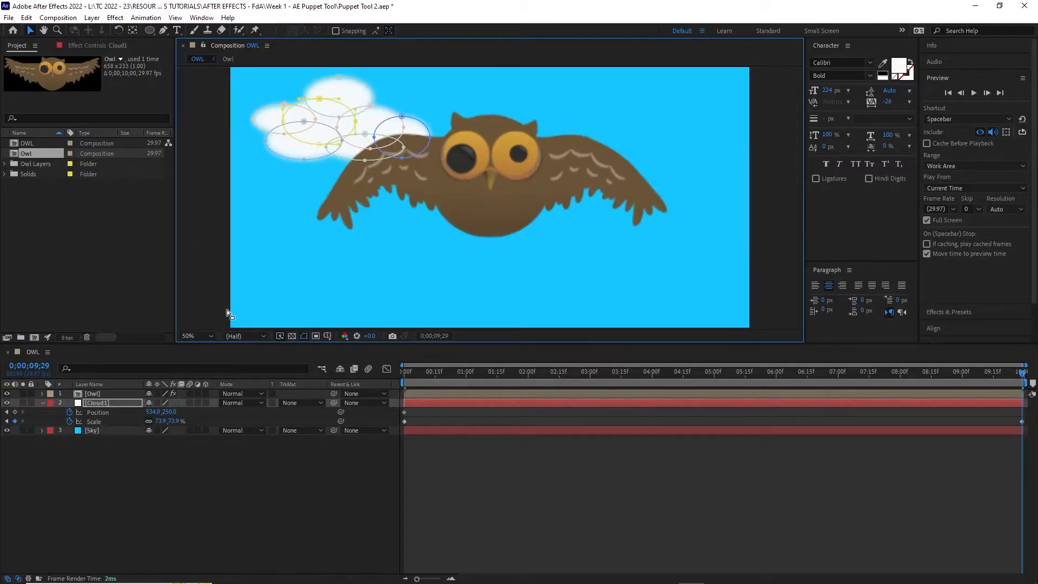
{"action": "left_click", "coordinate": [108, 413]}
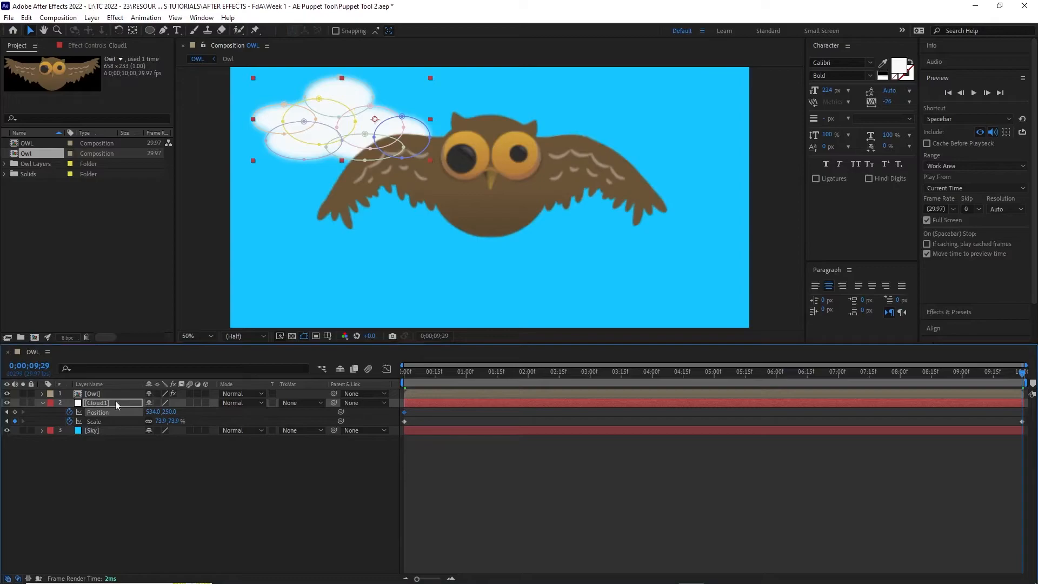
{"action": "left_click_drag", "start_coordinate": [350, 102], "coordinate": [319, 89]}
{"action": "left_click_drag", "start_coordinate": [1022, 373], "coordinate": [234, 350]}
{"action": "key", "text": "space"}
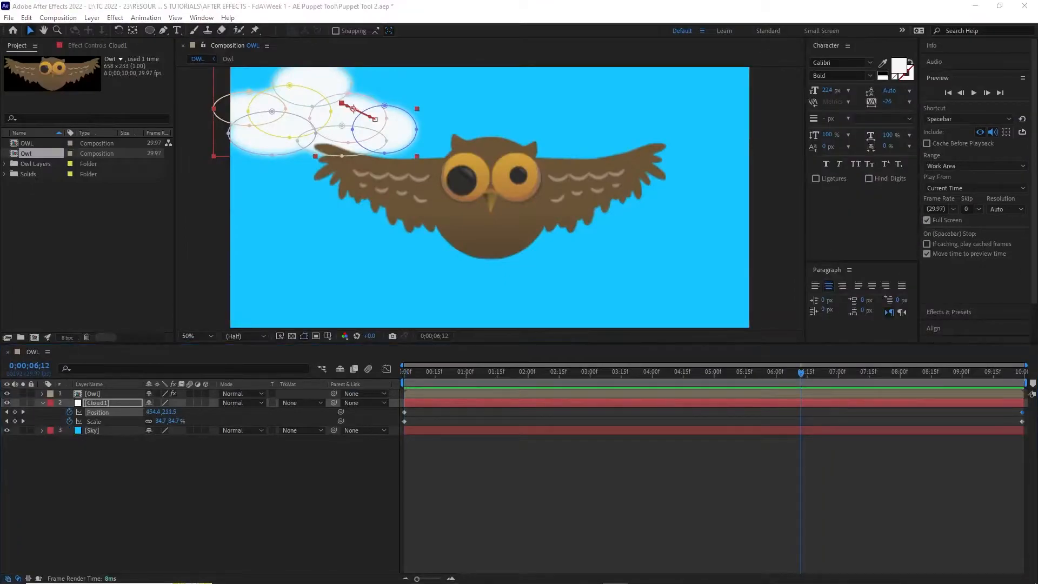
Duplicate Cloud1 and rename the copy Cloud2
{"action": "left_click", "coordinate": [105, 403]}
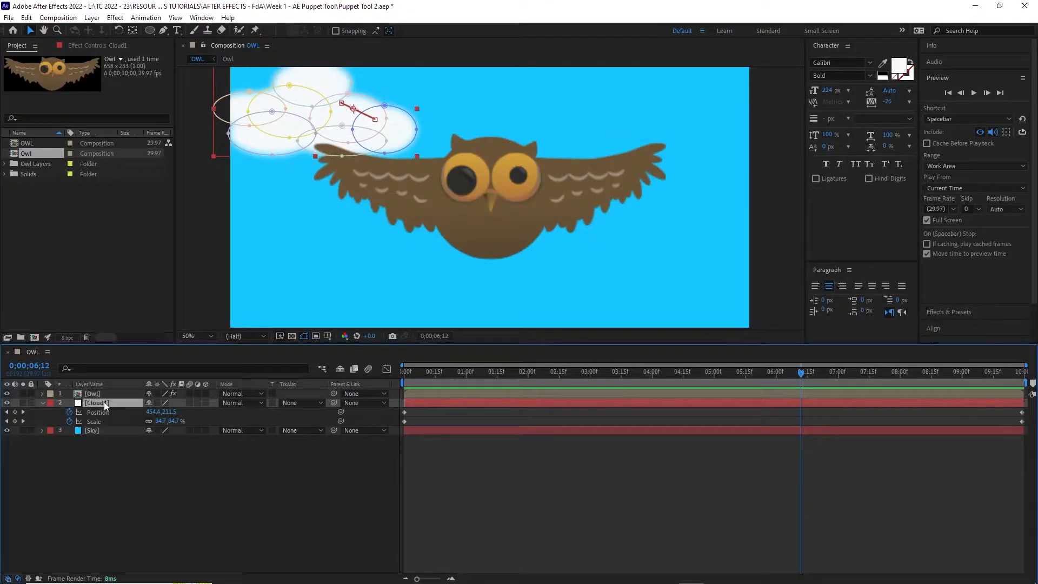
{"action": "key", "text": "ctrl+d"}
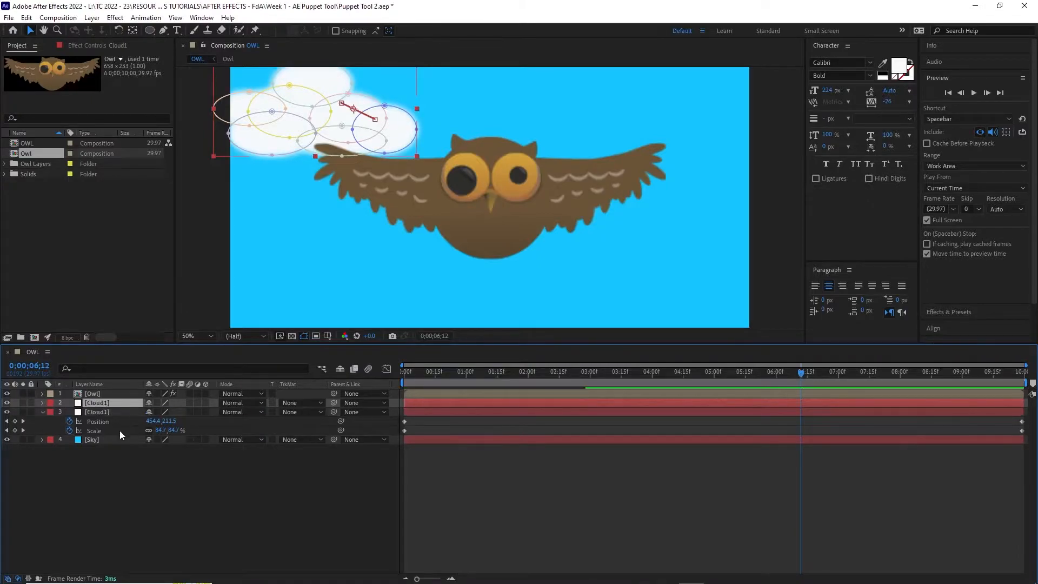
{"action": "right_click", "coordinate": [106, 402]}
{"action": "left_click", "coordinate": [129, 377]}
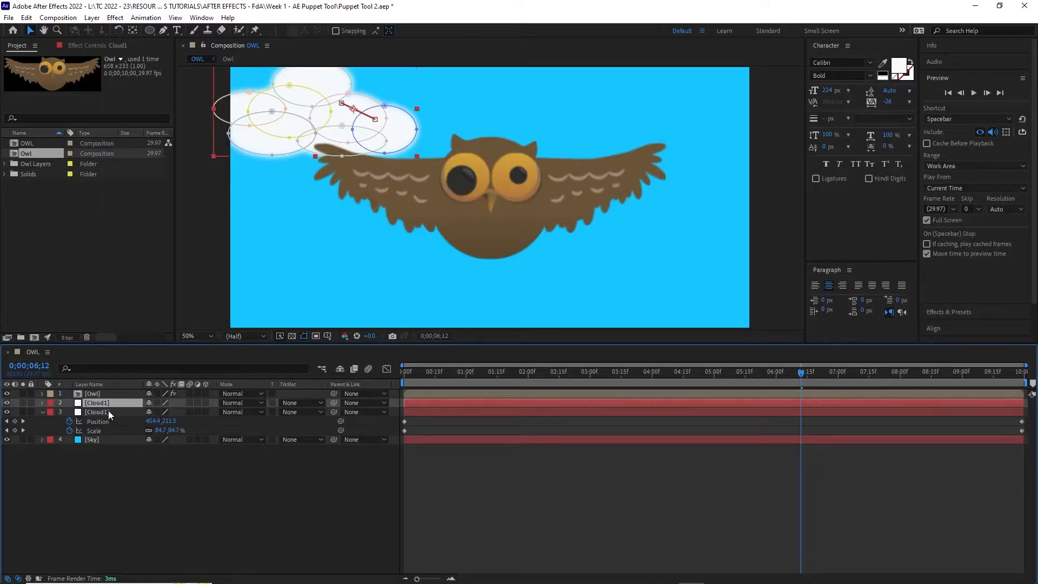
{"action": "key", "text": "Delete"}
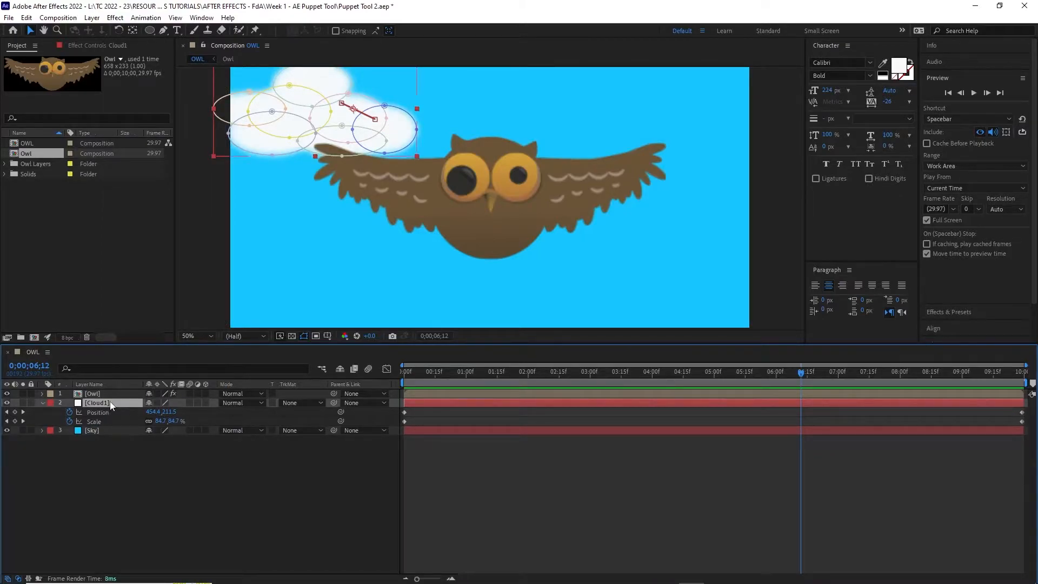
{"action": "key", "text": "ctrl+z"}
{"action": "right_click", "coordinate": [109, 402]}
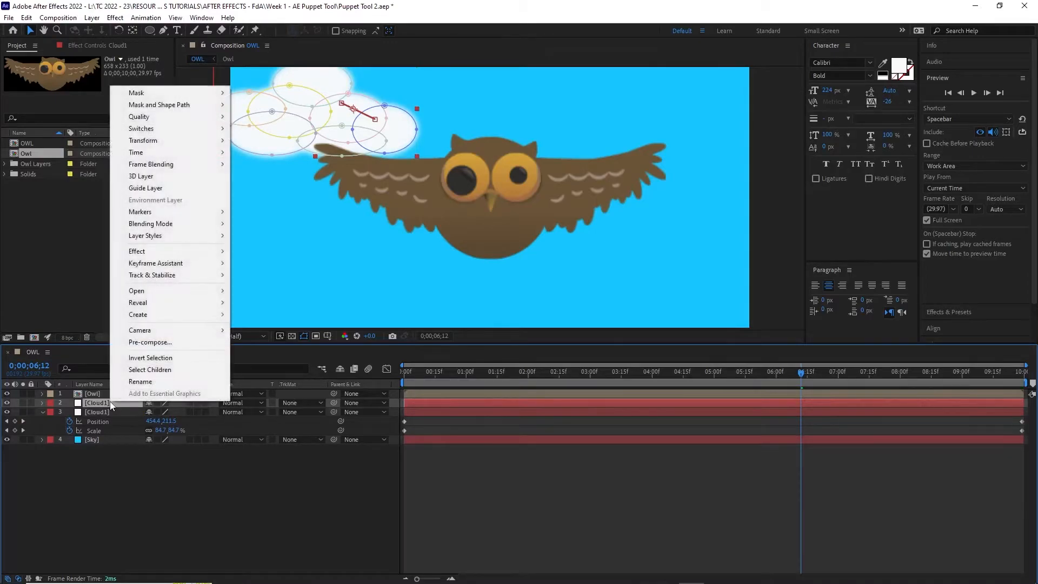
{"action": "left_click", "coordinate": [138, 381]}
{"action": "left_click", "coordinate": [112, 401]}
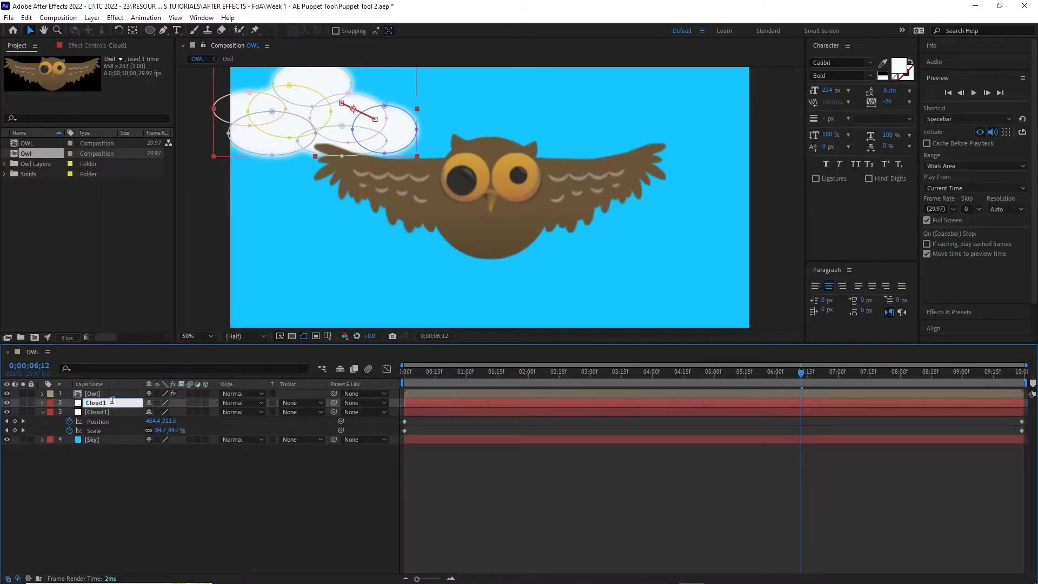
{"action": "left_click", "coordinate": [179, 540]}
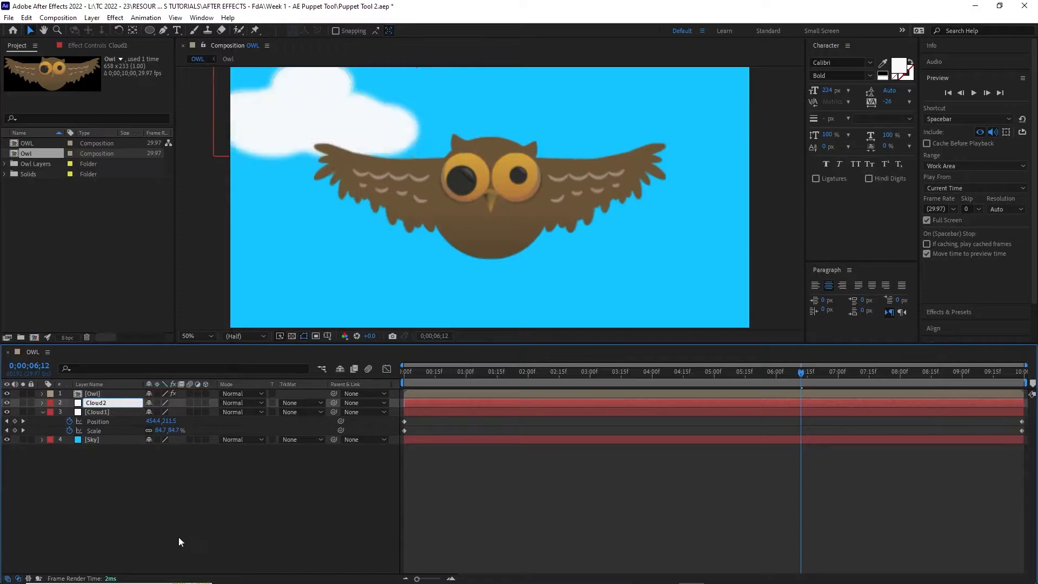
{"action": "left_click", "coordinate": [107, 404]}
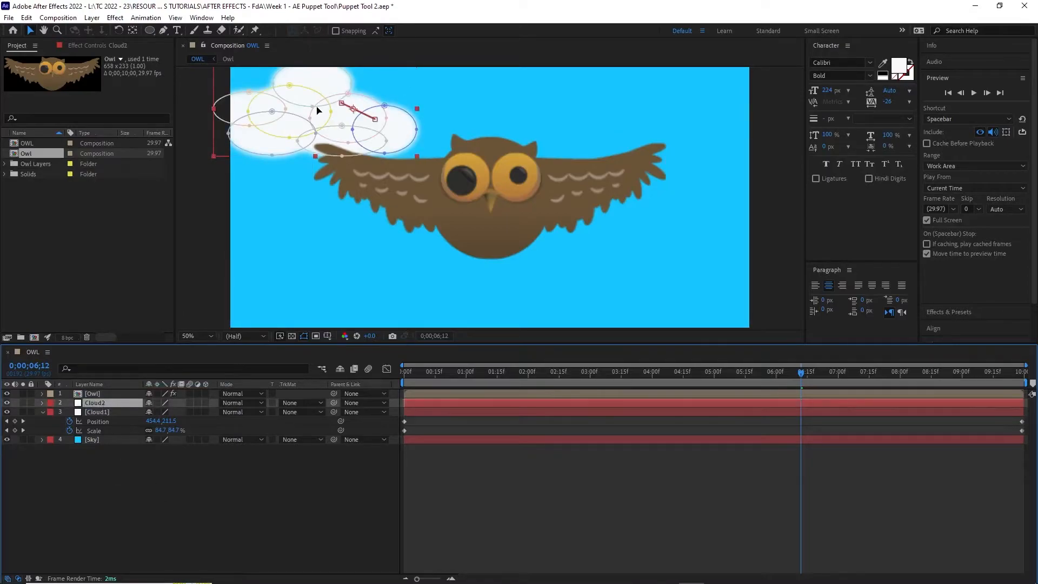
Undo stray edits and reveal Cloud2's keyframed Position and Scale properties
{"action": "left_click_drag", "start_coordinate": [311, 106], "coordinate": [395, 146]}
{"action": "key", "text": "ctrl+z"}
{"action": "left_click", "coordinate": [114, 403]}
{"action": "left_click_drag", "start_coordinate": [333, 90], "coordinate": [622, 95]}
{"action": "key", "text": "ctrl+z"}
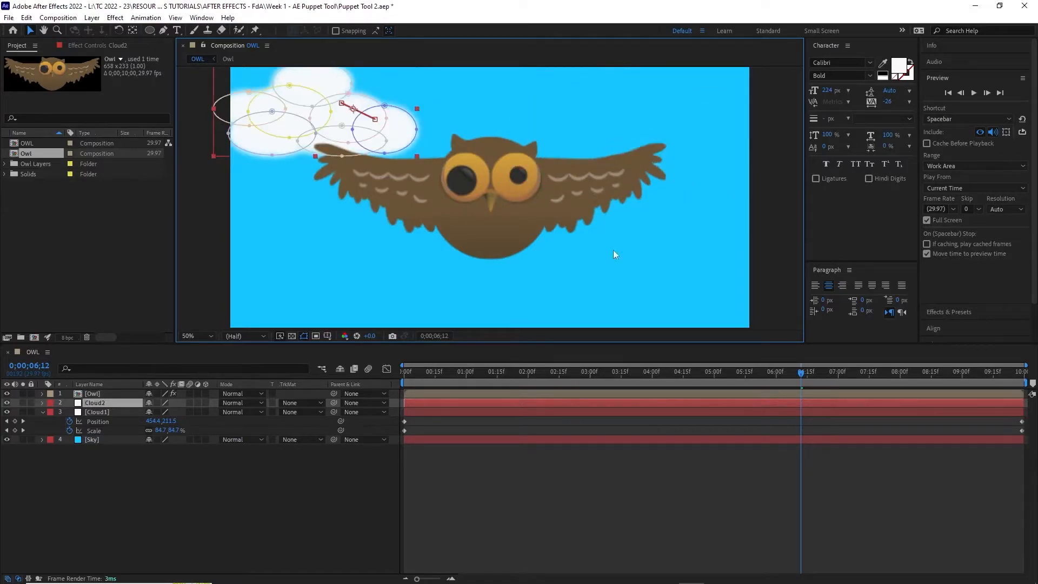
{"action": "left_click", "coordinate": [44, 411]}
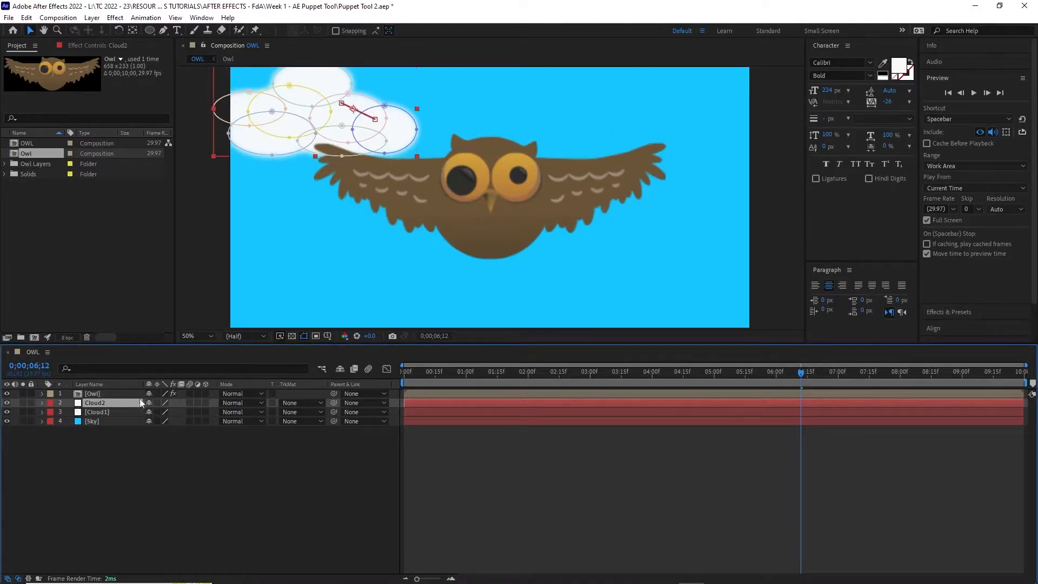
{"action": "key", "text": "u"}
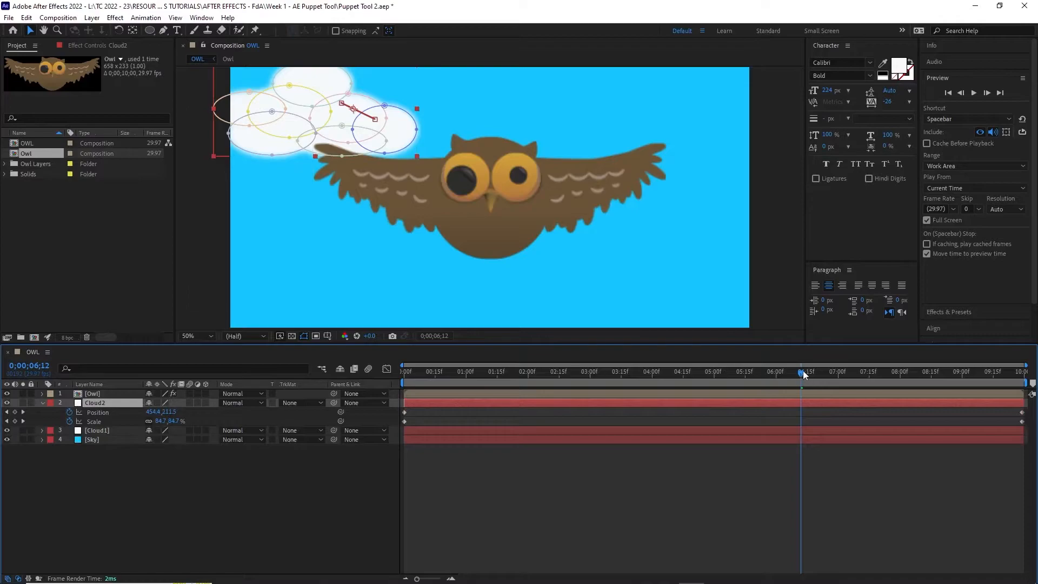
Move Cloud2's starting keyframes to the right side of the sky at 1568, 250
{"action": "left_click_drag", "start_coordinate": [802, 372], "coordinate": [376, 383]}
{"action": "left_click", "coordinate": [404, 412]}
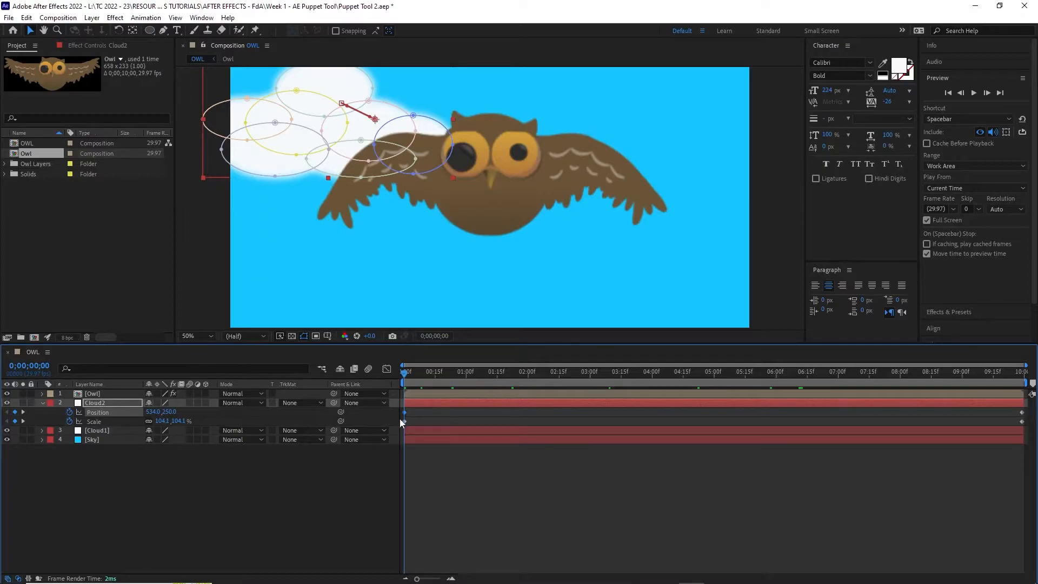
{"action": "left_click", "coordinate": [404, 421], "text": "shift"}
{"action": "left_click_drag", "start_coordinate": [344, 88], "coordinate": [556, 92]}
{"action": "mouse_move", "coordinate": [623, 88]}
{"action": "left_mouse_down"}
{"action": "mouse_move", "coordinate": [665, 83]}
{"action": "mouse_move", "coordinate": [623, 87]}
{"action": "left_mouse_up"}
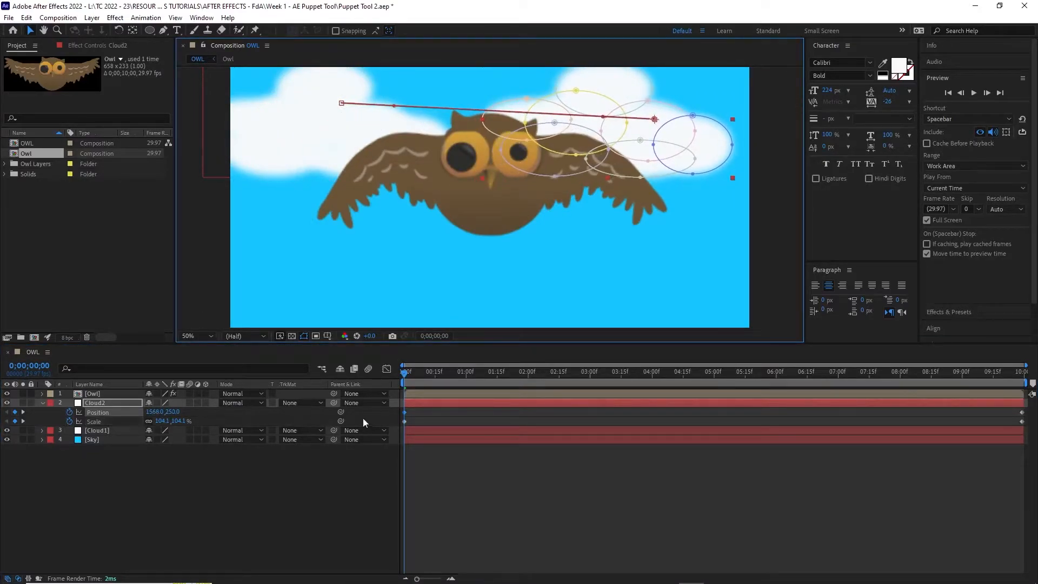
Move Cloud2's end keyframes further to the upper right and scrub to check the motion
{"action": "left_click_drag", "start_coordinate": [405, 375], "coordinate": [1029, 443]}
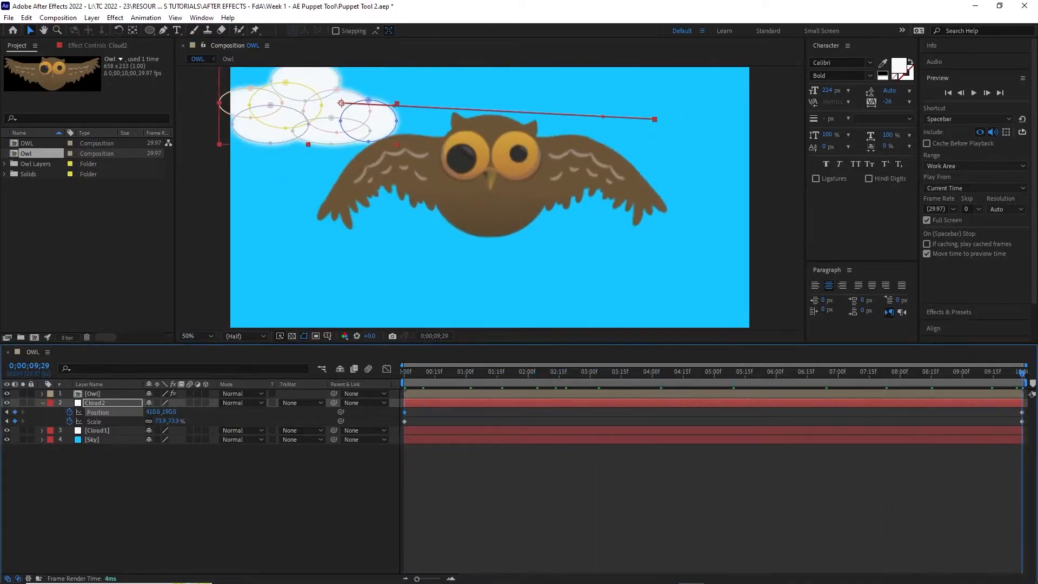
{"action": "left_click", "coordinate": [1022, 412]}
{"action": "left_click", "coordinate": [1022, 421], "text": "shift"}
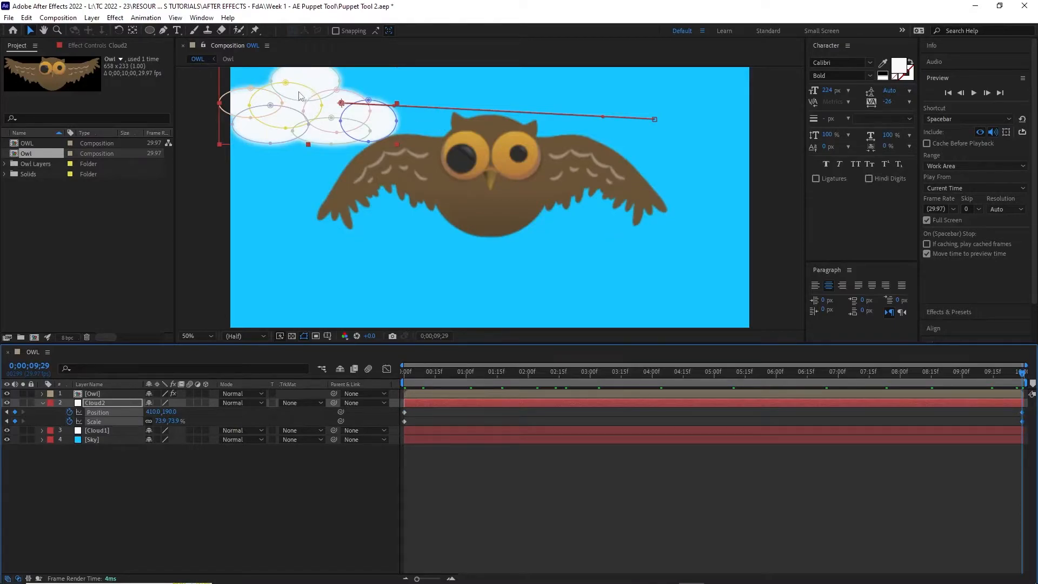
{"action": "left_click_drag", "start_coordinate": [311, 84], "coordinate": [680, 98]}
{"action": "mouse_move", "coordinate": [1022, 373]}
{"action": "left_mouse_down"}
{"action": "mouse_move", "coordinate": [688, 342]}
{"action": "mouse_move", "coordinate": [287, 272]}
{"action": "mouse_move", "coordinate": [793, 317]}
{"action": "mouse_move", "coordinate": [994, 346]}
{"action": "mouse_move", "coordinate": [1022, 373]}
{"action": "left_mouse_up"}
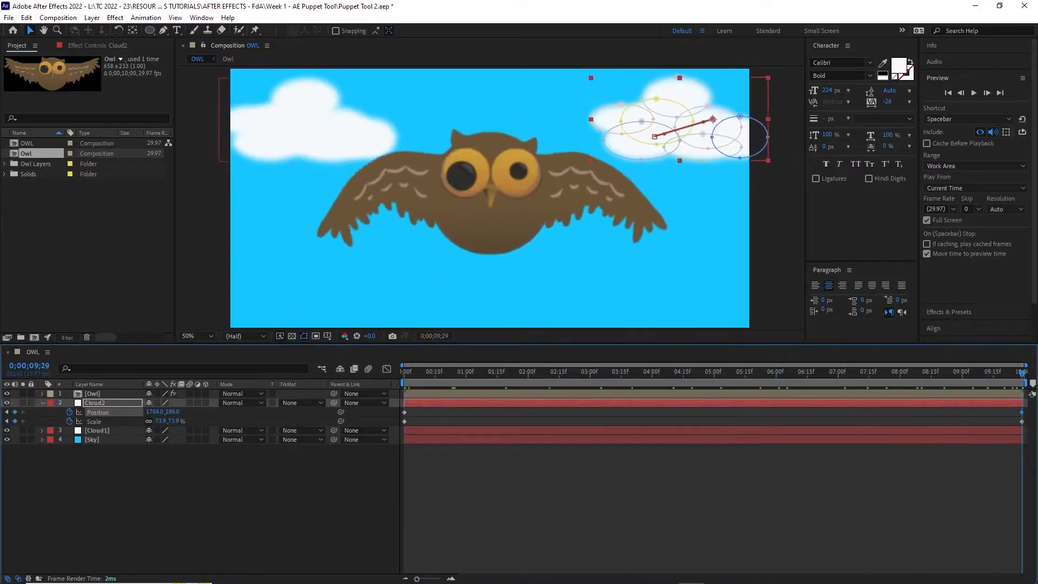
{"action": "left_click", "coordinate": [670, 372]}
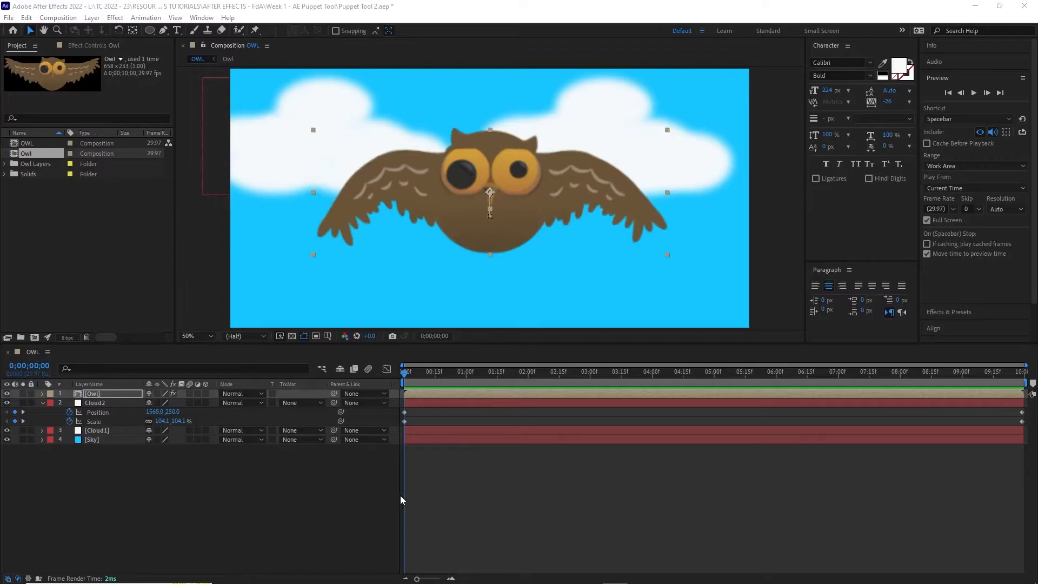
Duplicate Cloud1 and rename the copy Cloud3
{"action": "left_click", "coordinate": [112, 404]}
{"action": "left_click", "coordinate": [105, 431]}
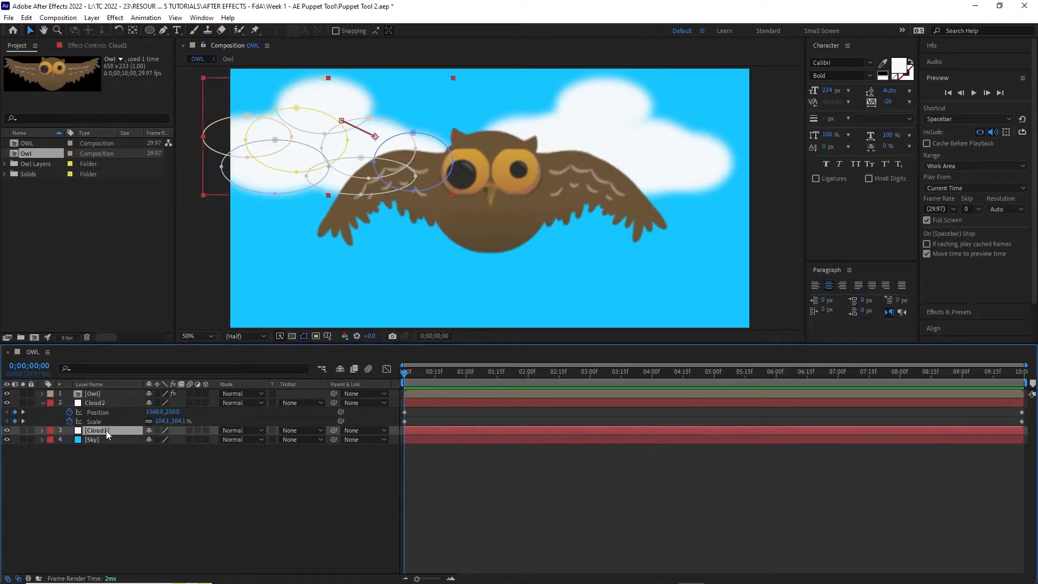
{"action": "key", "text": "ctrl+d"}
{"action": "left_click", "coordinate": [106, 439]}
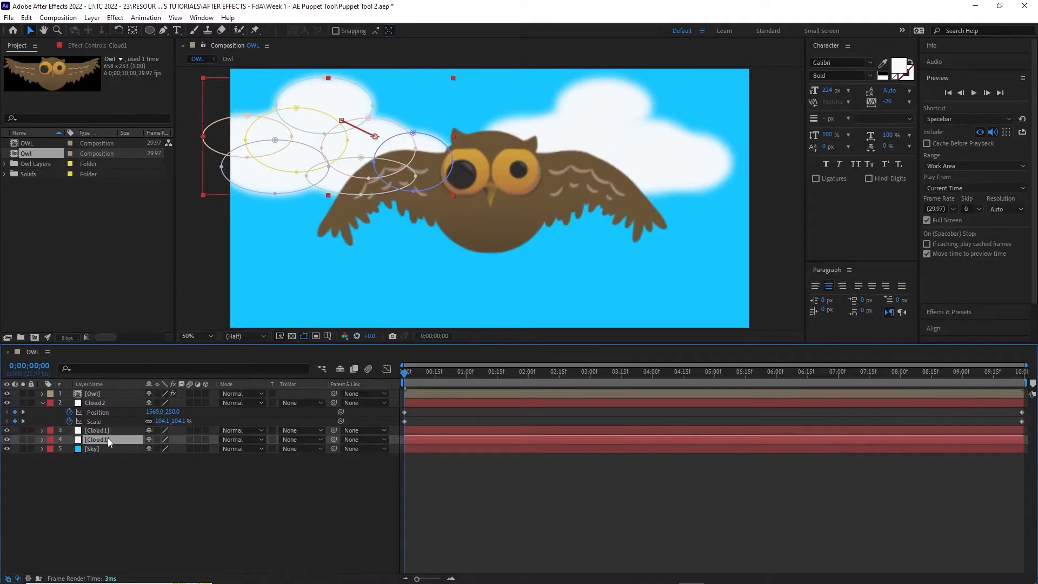
{"action": "right_click", "coordinate": [108, 441]}
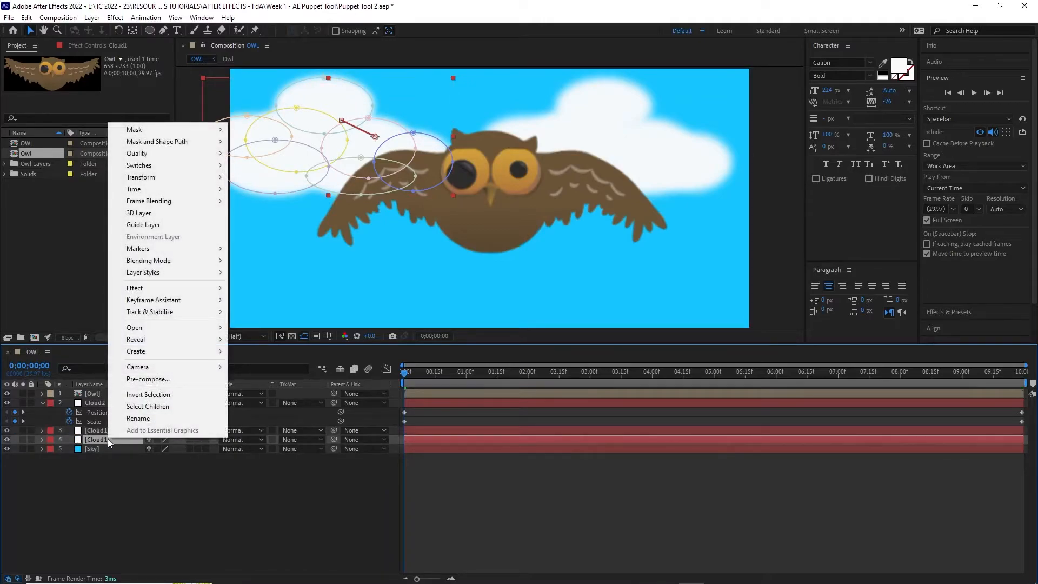
{"action": "left_click", "coordinate": [145, 418]}
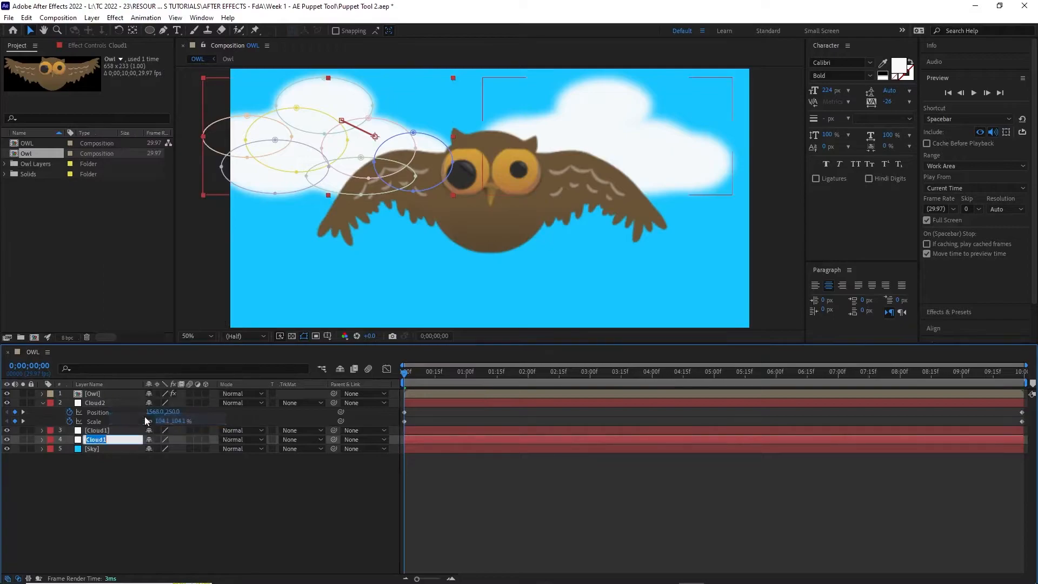
{"action": "left_click", "coordinate": [110, 439]}
{"action": "key", "text": "BackSpace"}
{"action": "type", "text": "3"}
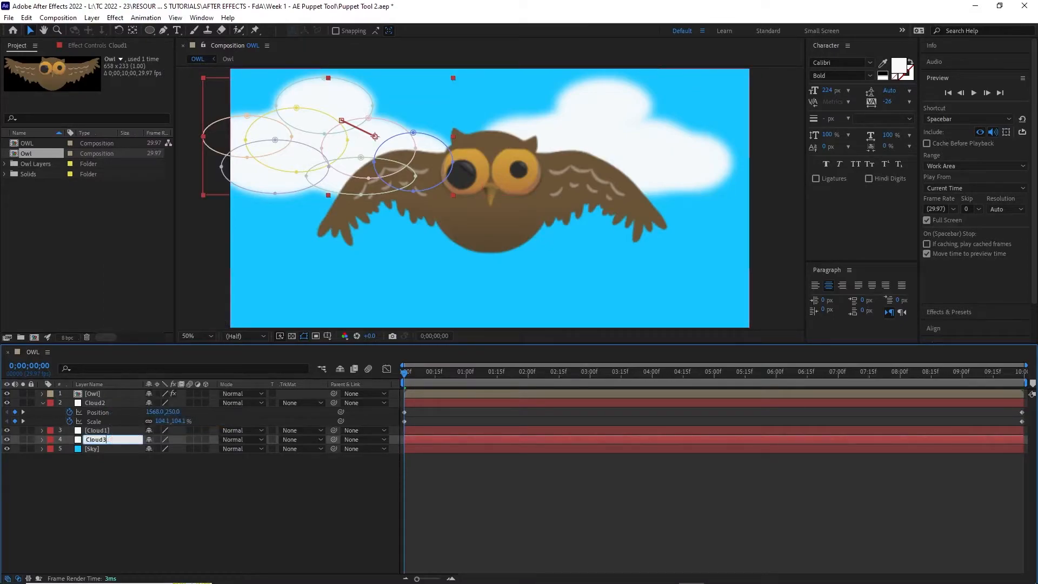
{"action": "left_click", "coordinate": [135, 523]}
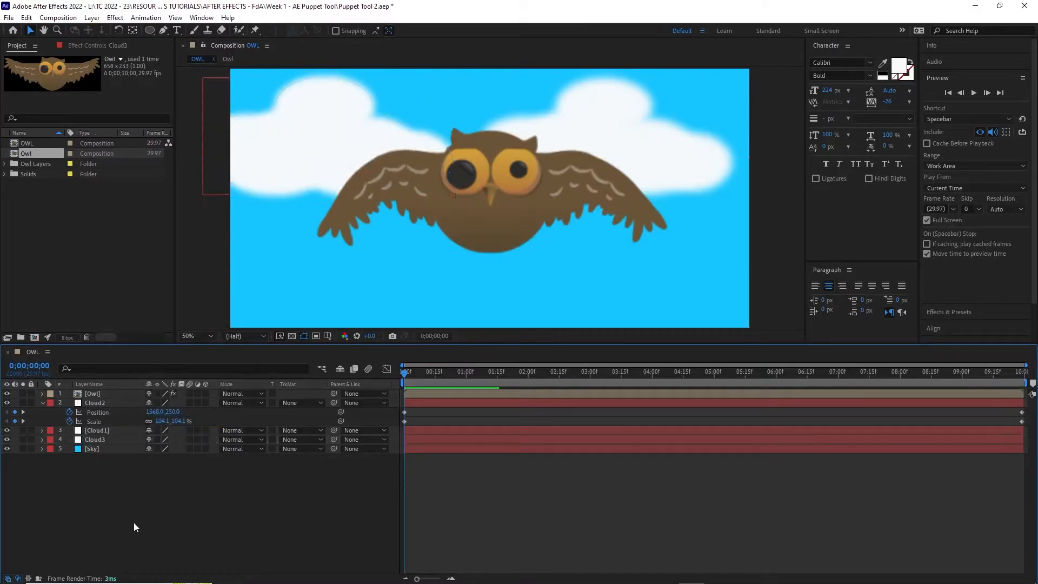
Show only Cloud3's animated Position and Scale properties
{"action": "left_click", "coordinate": [42, 439]}
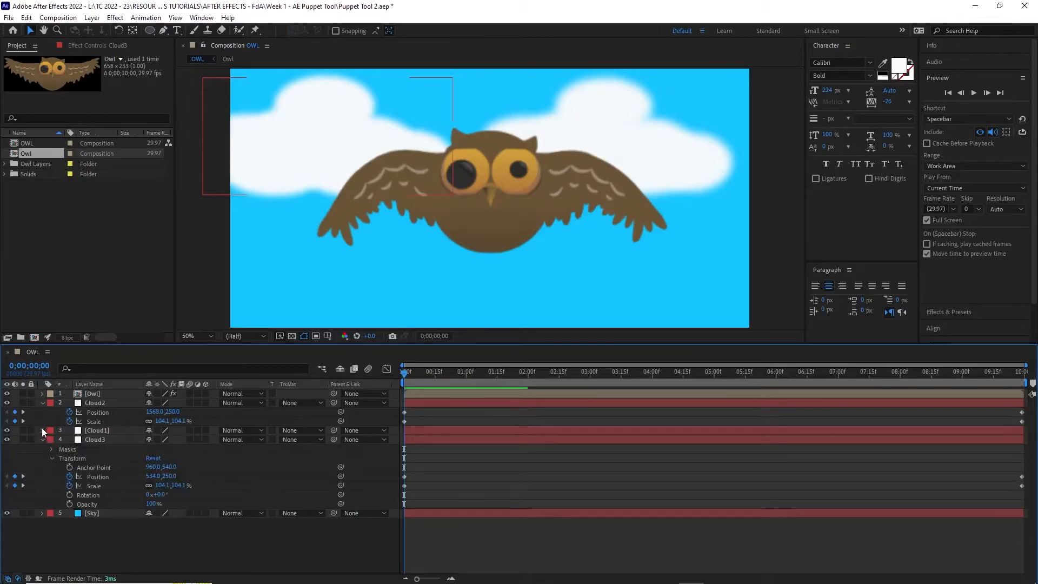
{"action": "left_click", "coordinate": [42, 430]}
{"action": "left_click", "coordinate": [42, 403]}
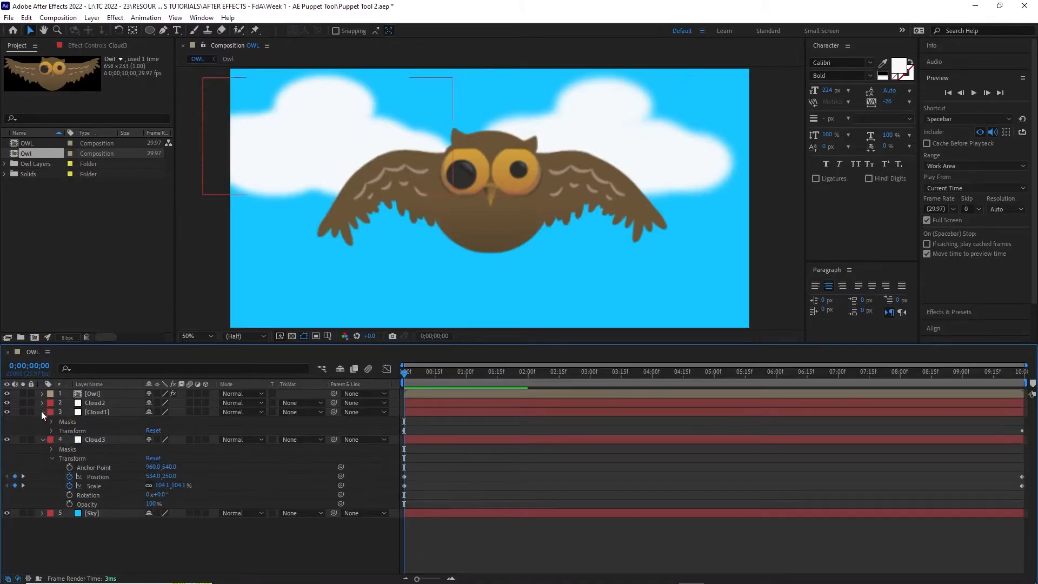
{"action": "left_click", "coordinate": [42, 412]}
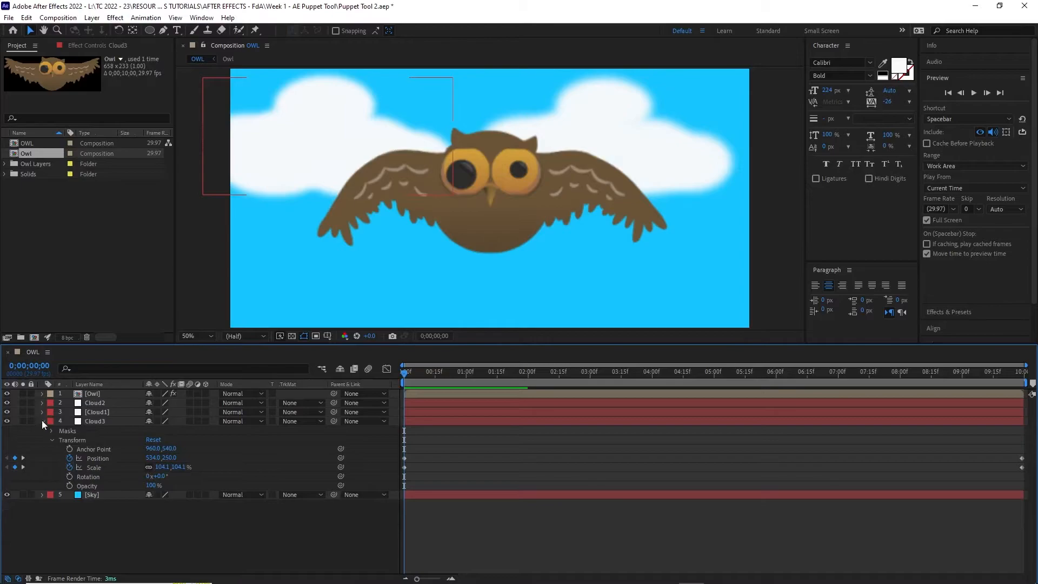
{"action": "left_click", "coordinate": [41, 421]}
{"action": "left_click", "coordinate": [93, 422]}
{"action": "key", "text": "u"}
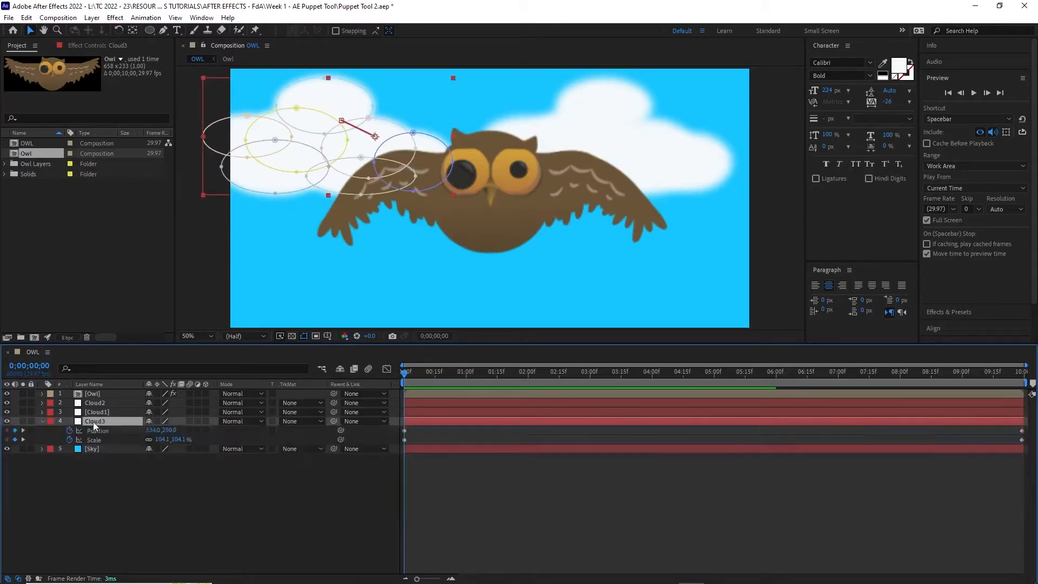
Select and clear Cloud3's Position and Scale keyframes, leaving it static at 534, 250
{"action": "left_click", "coordinate": [1021, 431]}
{"action": "left_click", "coordinate": [1021, 440], "text": "shift"}
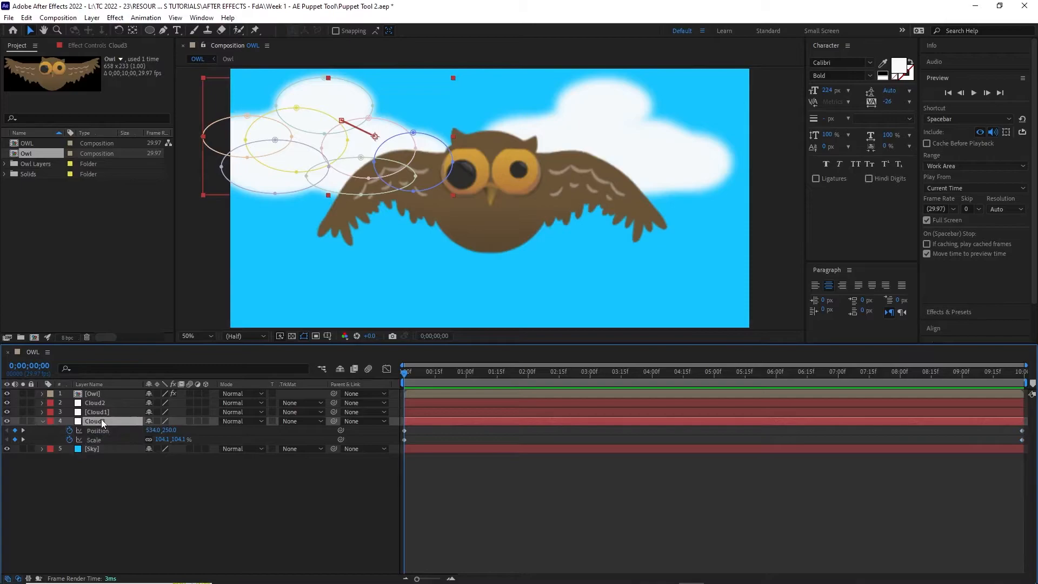
{"action": "left_click", "coordinate": [673, 553]}
{"action": "left_click_drag", "start_coordinate": [1027, 477], "coordinate": [1011, 415]}
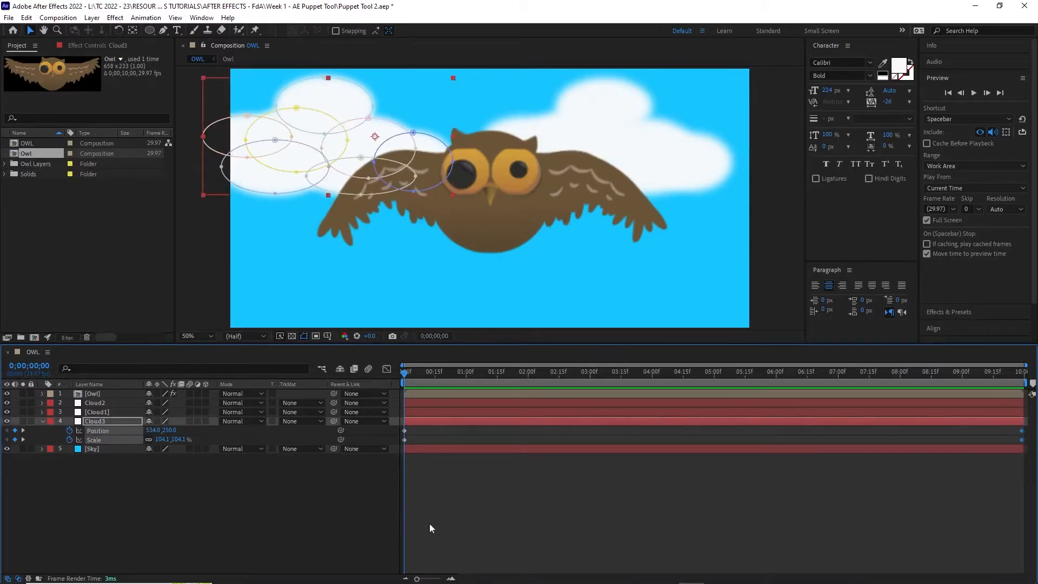
{"action": "left_click_drag", "start_coordinate": [425, 469], "coordinate": [410, 430]}
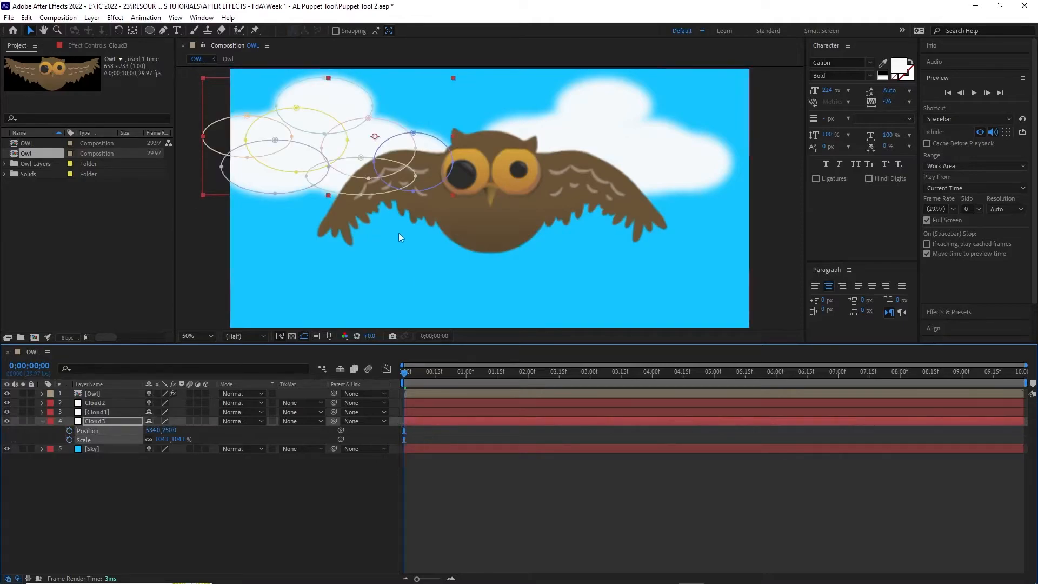
{"action": "left_click", "coordinate": [106, 420]}
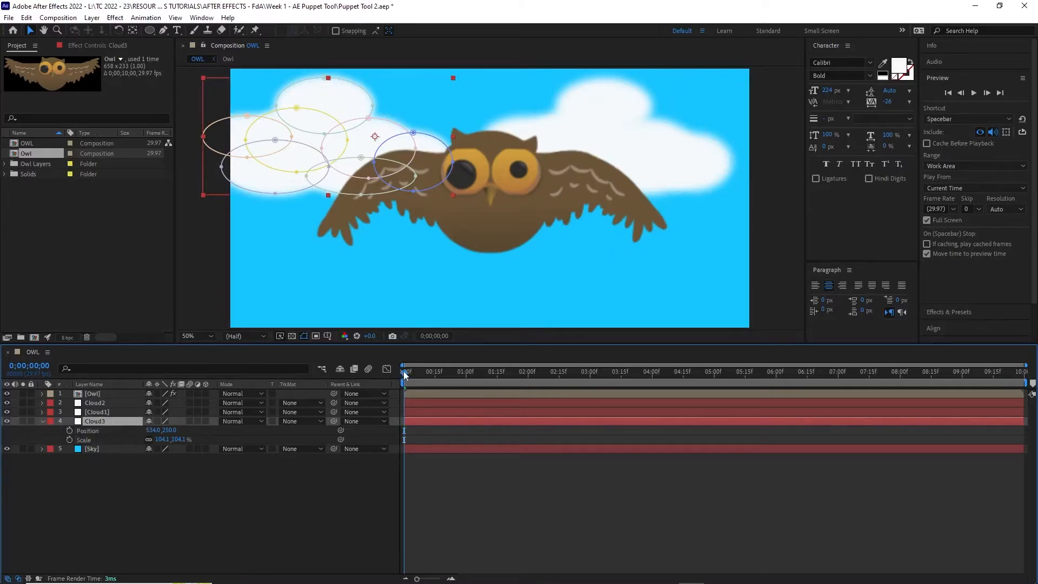
Move Cloud3 lower in the frame and enlarge it to about 224%
{"action": "left_click_drag", "start_coordinate": [331, 130], "coordinate": [275, 244]}
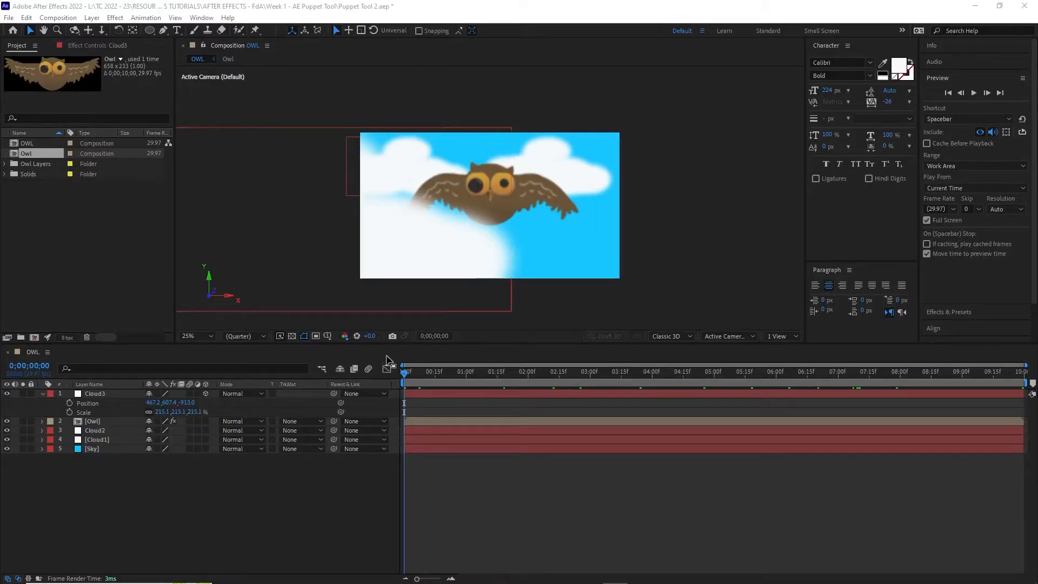
{"action": "left_click_drag", "start_coordinate": [406, 374], "coordinate": [343, 371]}
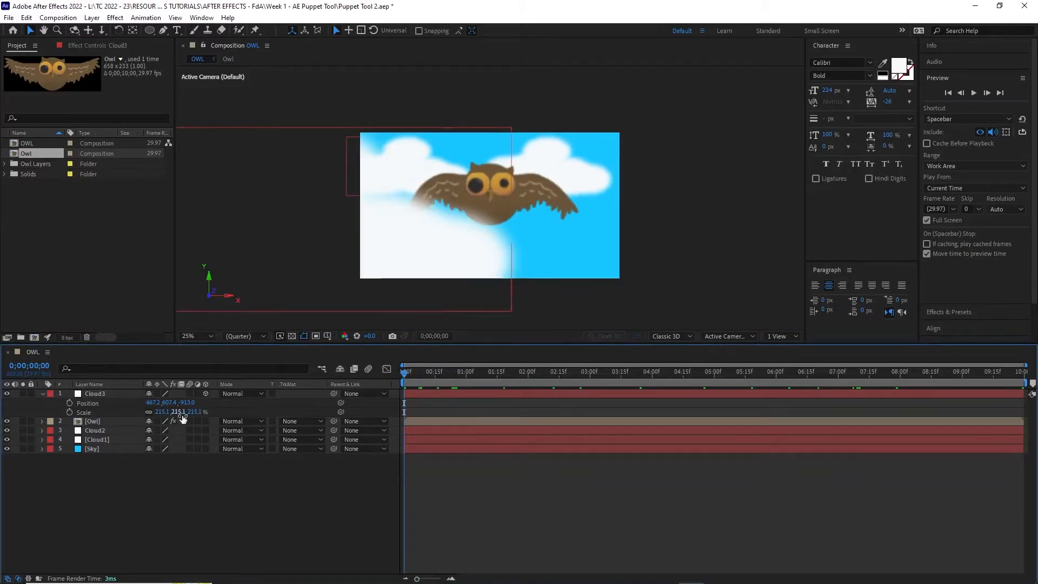
{"action": "mouse_move", "coordinate": [193, 411]}
{"action": "left_mouse_down"}
{"action": "mouse_move", "coordinate": [207, 411]}
{"action": "mouse_move", "coordinate": [202, 403]}
{"action": "left_mouse_up"}
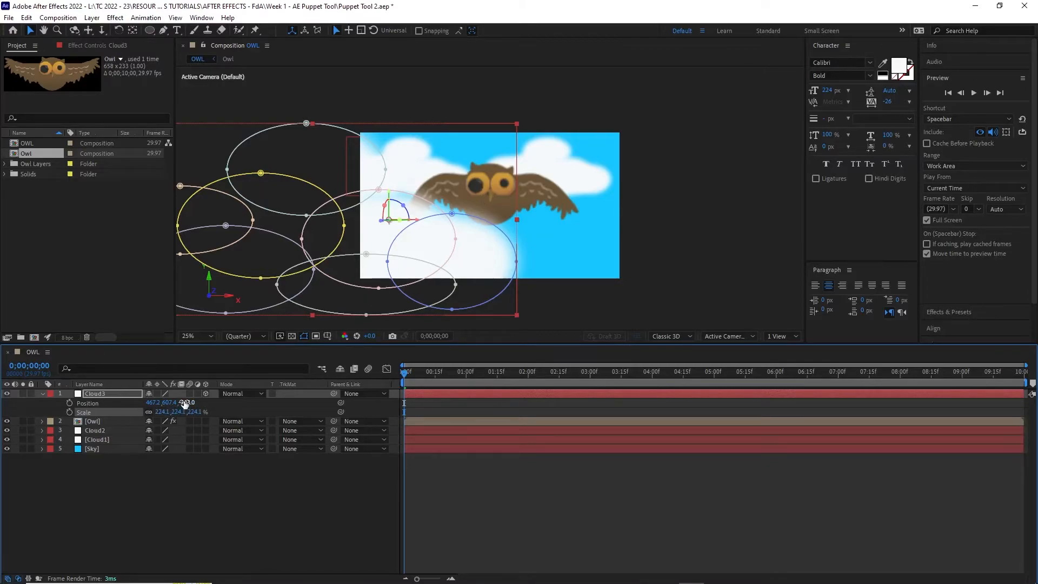
Scrub Cloud3's Position Z to -682 so it sits in the foreground at 467.2, 607.4
{"action": "left_click_drag", "start_coordinate": [187, 402], "coordinate": [129, 409]}
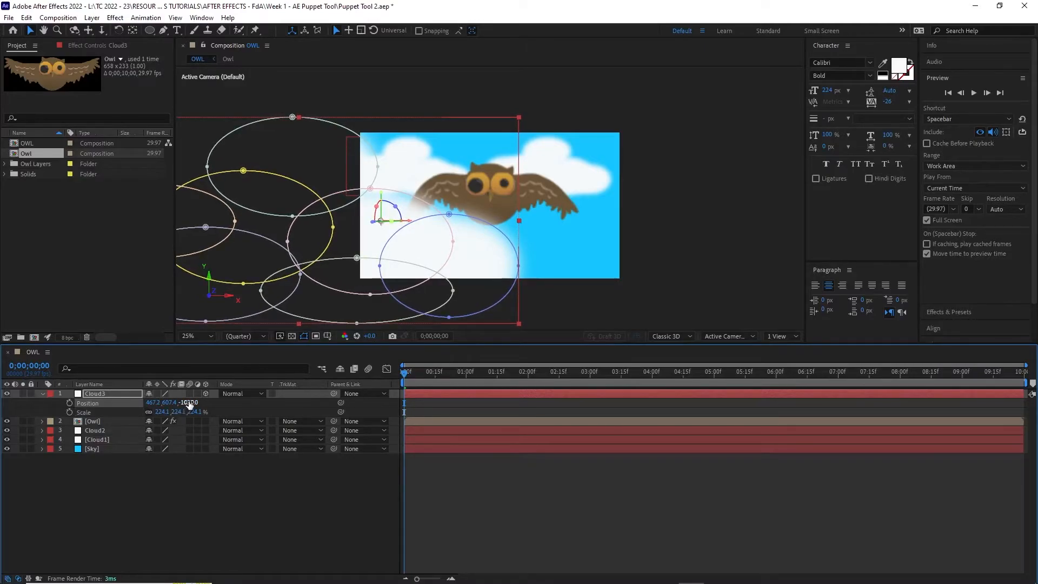
{"action": "left_click_drag", "start_coordinate": [189, 405], "coordinate": [292, 411]}
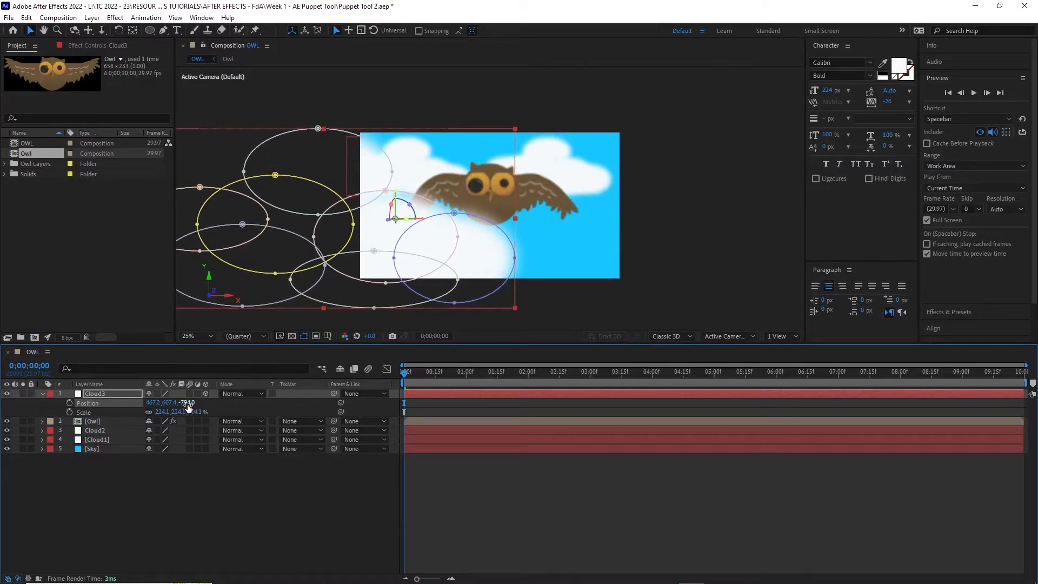
{"action": "left_click_drag", "start_coordinate": [188, 403], "coordinate": [294, 401]}
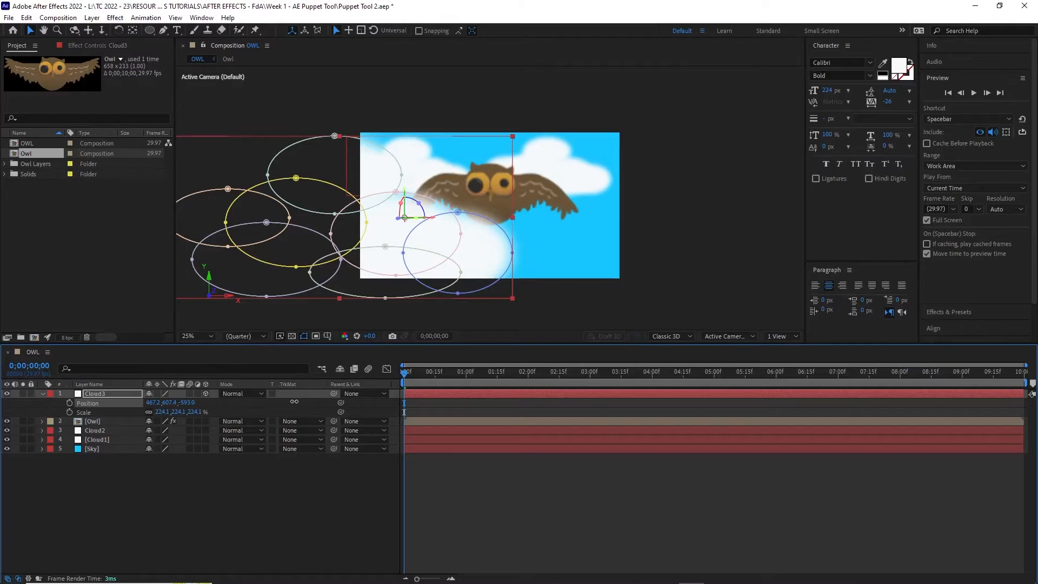
{"action": "left_click_drag", "start_coordinate": [294, 401], "coordinate": [542, 409]}
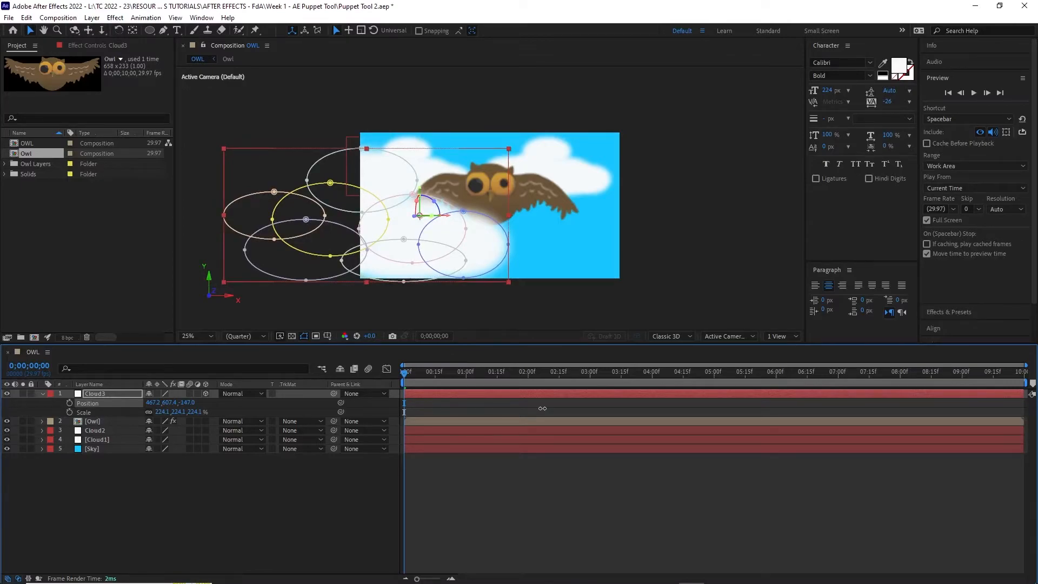
{"action": "left_click_drag", "start_coordinate": [543, 408], "coordinate": [254, 410]}
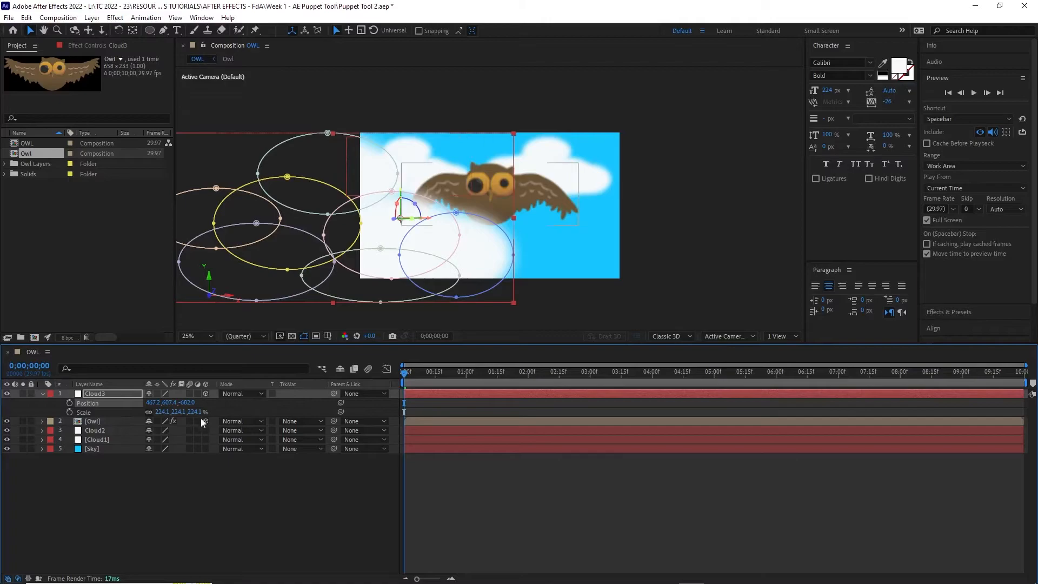
Set Cloud3's depth to -895, scale to 204.1% and Position Y to 569.4
{"action": "left_click_drag", "start_coordinate": [187, 403], "coordinate": [83, 416]}
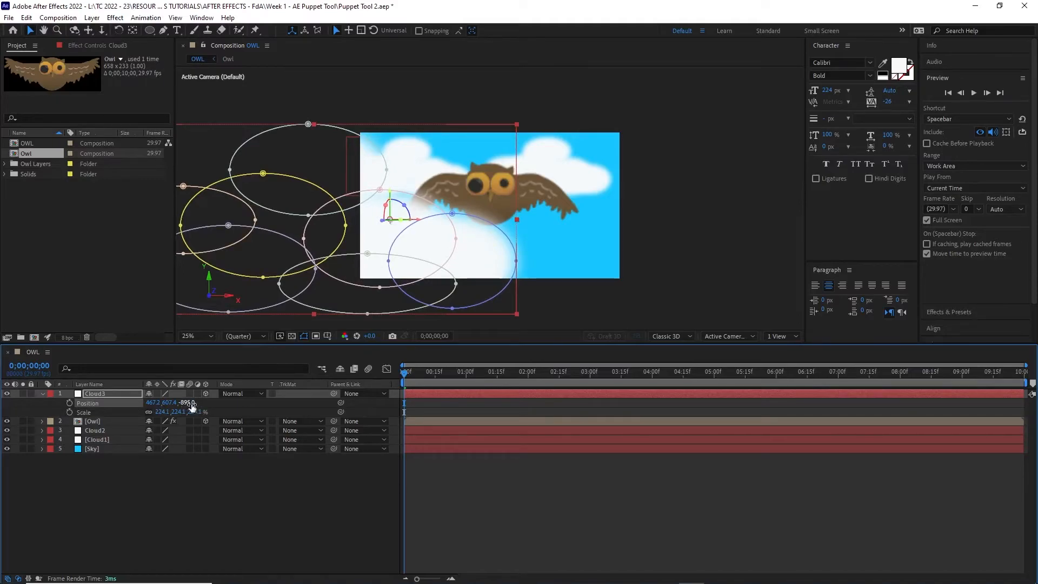
{"action": "left_click_drag", "start_coordinate": [196, 412], "coordinate": [173, 414]}
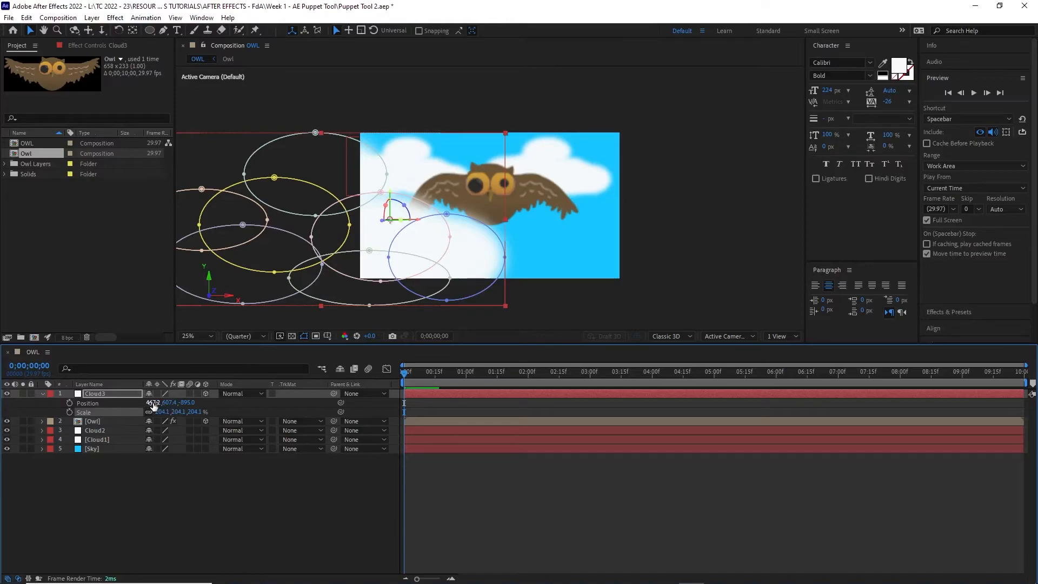
{"action": "left_click_drag", "start_coordinate": [170, 403], "coordinate": [122, 407]}
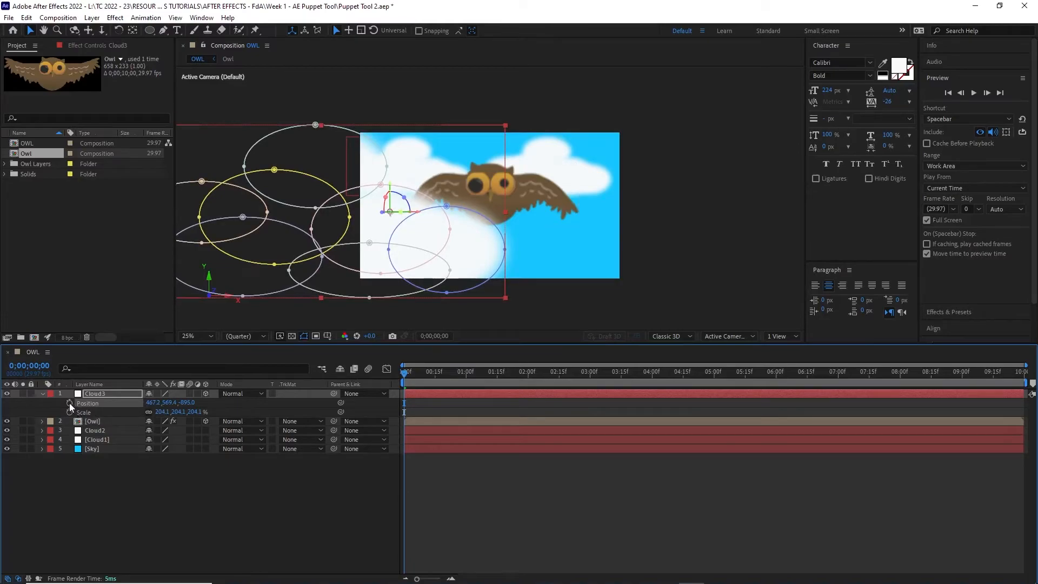
Keyframe Cloud3's Position from 0;00 to a new depth at 9;29, then play a full-screen preview
{"action": "left_click", "coordinate": [70, 403]}
{"action": "left_click_drag", "start_coordinate": [407, 378], "coordinate": [1023, 373]}
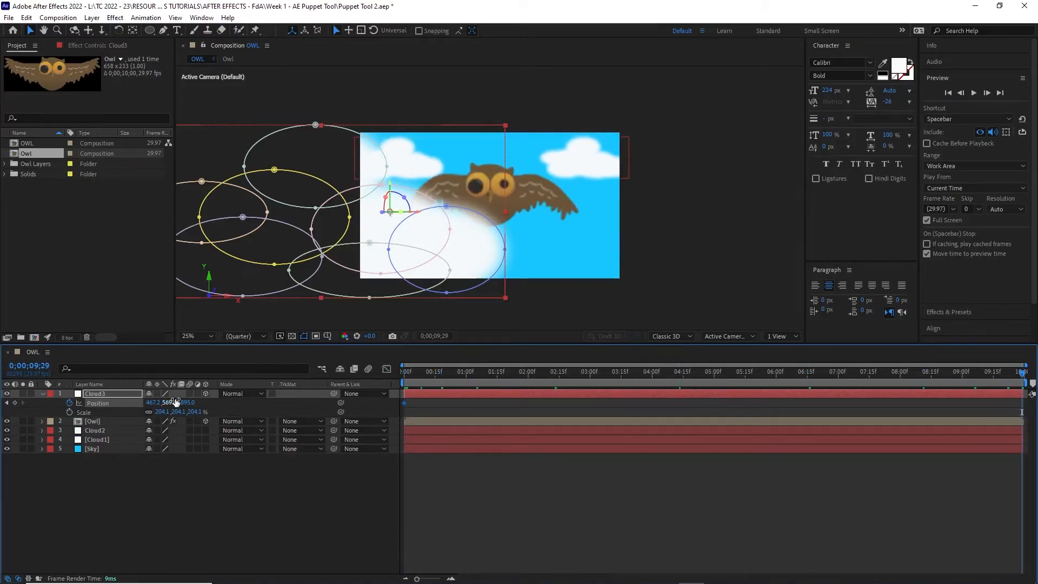
{"action": "left_click_drag", "start_coordinate": [160, 404], "coordinate": [1021, 412]}
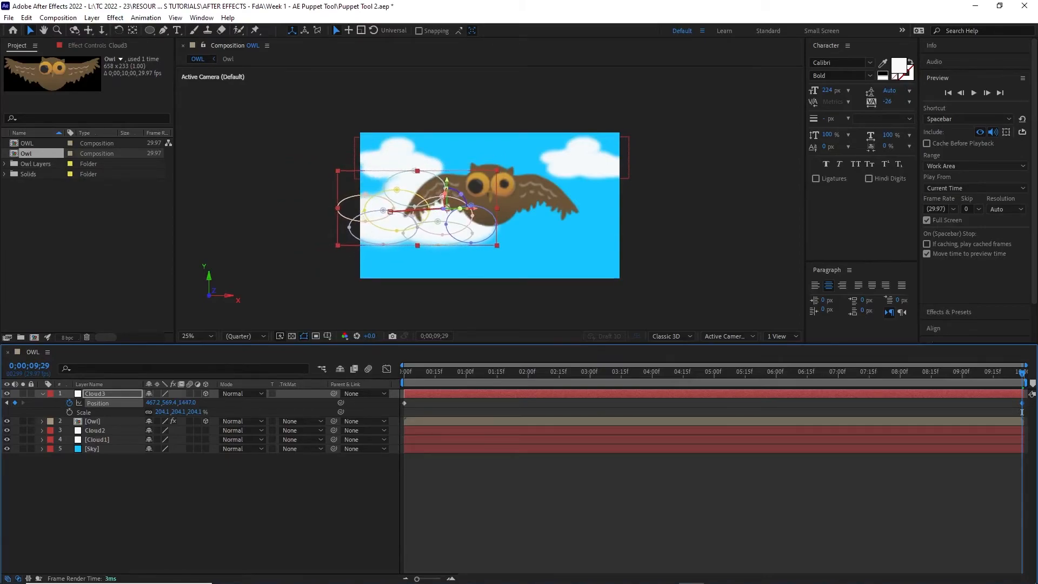
{"action": "left_click_drag", "start_coordinate": [1022, 377], "coordinate": [349, 449]}
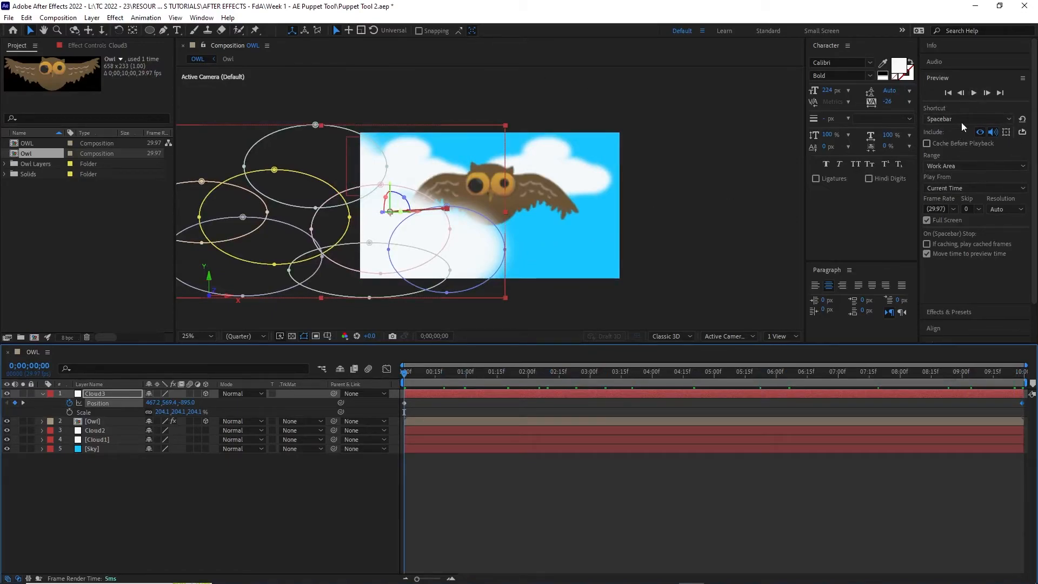
{"action": "left_click", "coordinate": [973, 93]}
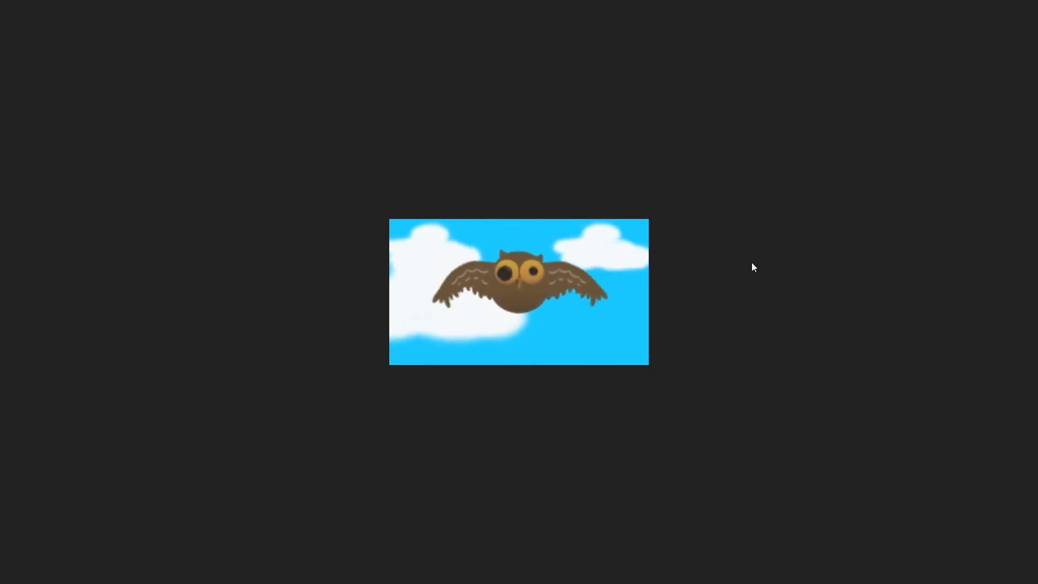
Stop the full-screen preview with Esc
{"action": "key", "text": "Escape"}
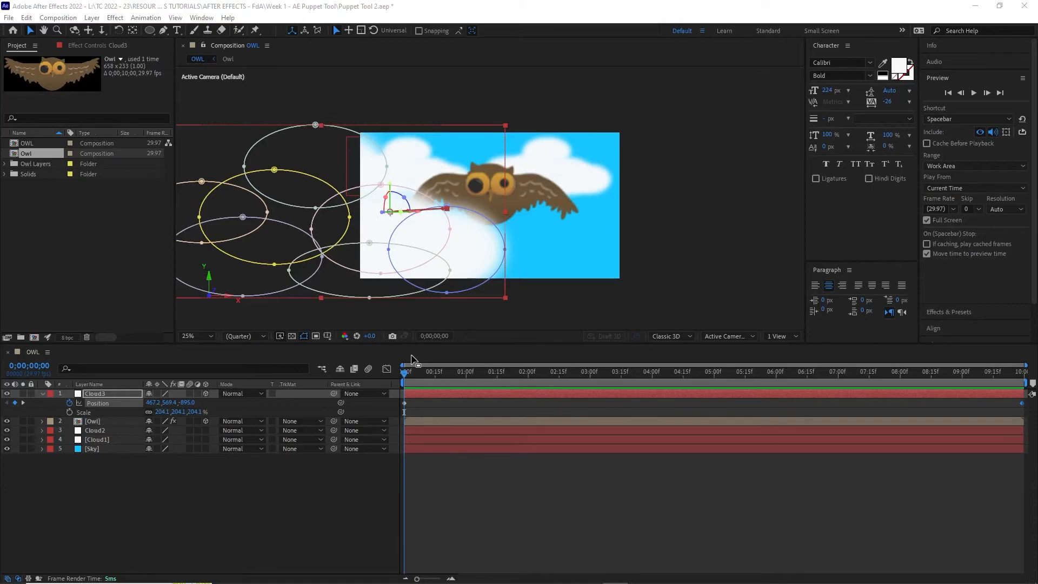
{"action": "left_click_drag", "start_coordinate": [405, 376], "coordinate": [503, 368]}
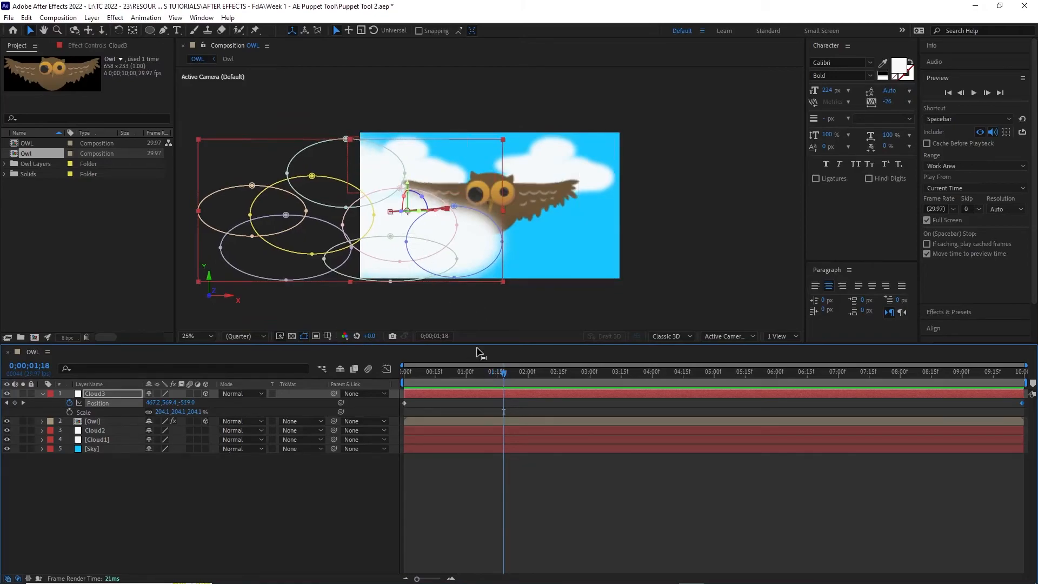
{"action": "left_click_drag", "start_coordinate": [502, 379], "coordinate": [560, 392]}
{"action": "left_click_drag", "start_coordinate": [466, 227], "coordinate": [478, 224]}
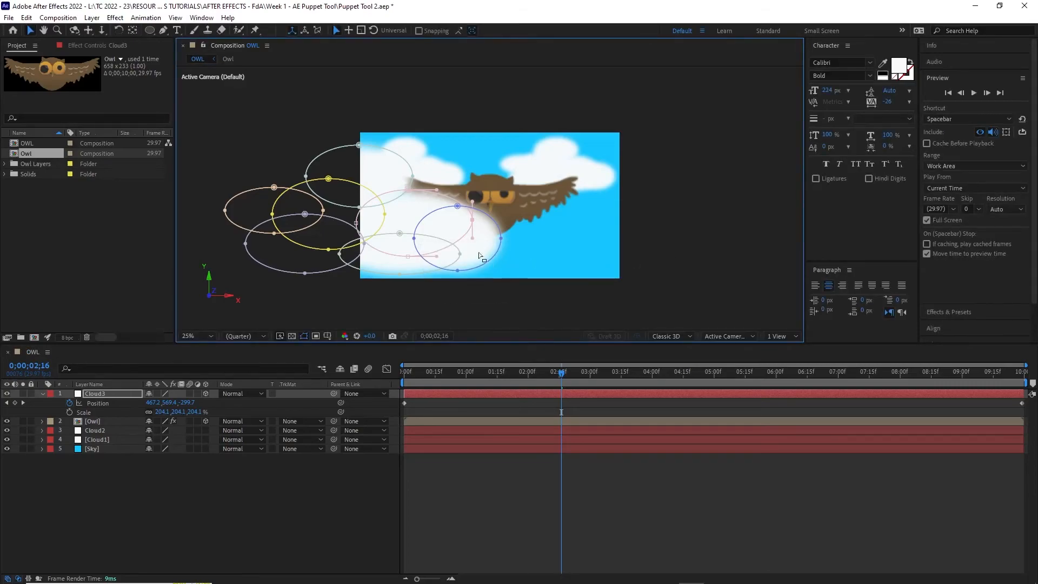
{"action": "left_click", "coordinate": [456, 248]}
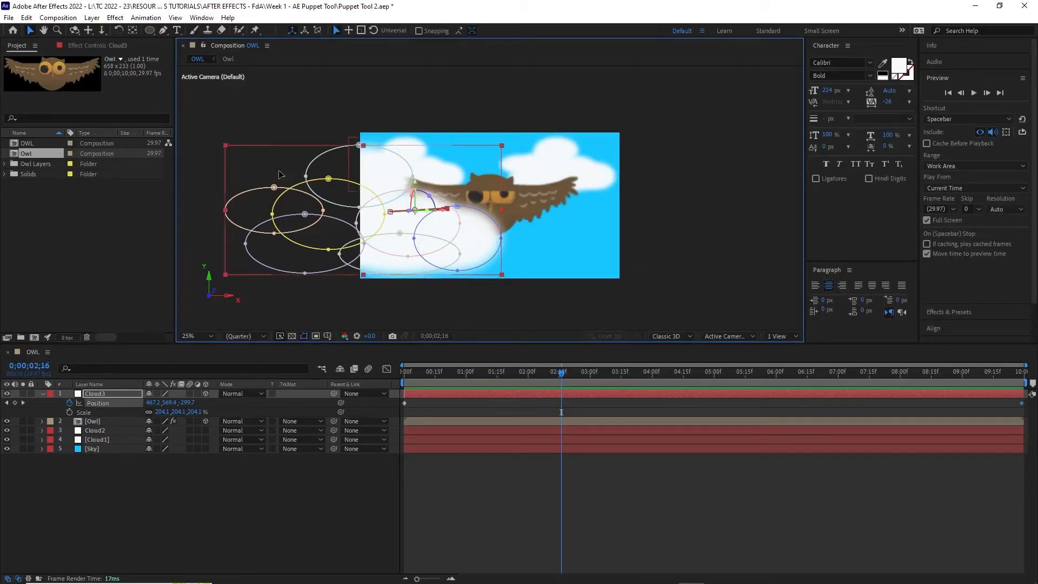
{"action": "left_click", "coordinate": [98, 393]}
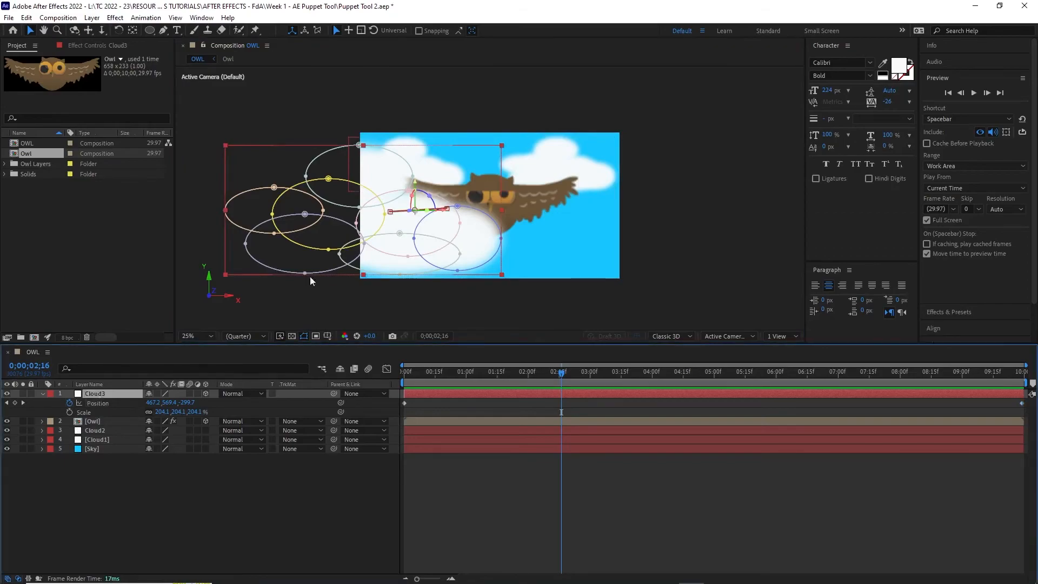
{"action": "left_click_drag", "start_coordinate": [460, 224], "coordinate": [518, 223]}
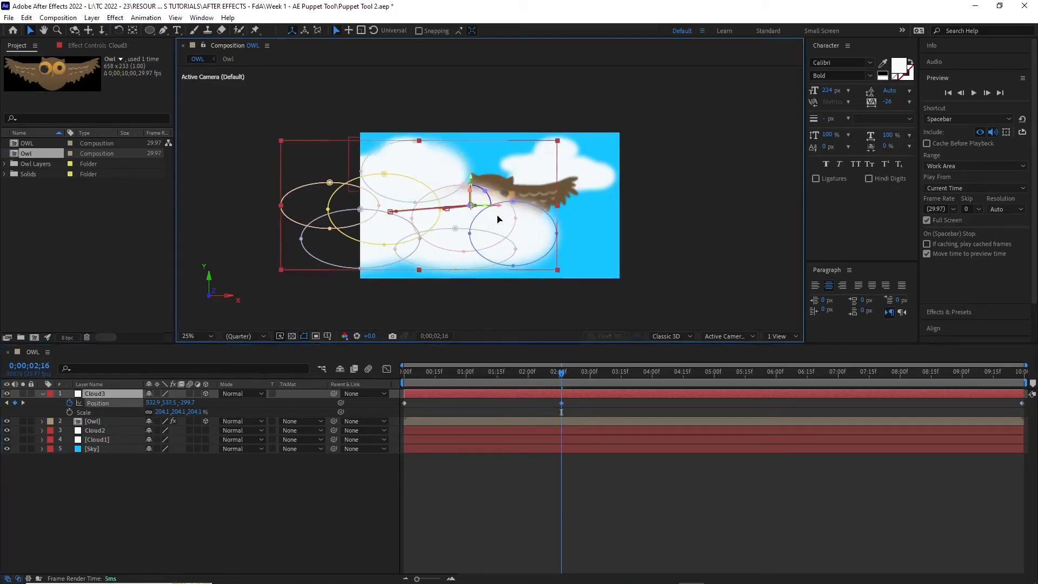
{"action": "left_click_drag", "start_coordinate": [562, 375], "coordinate": [573, 408]}
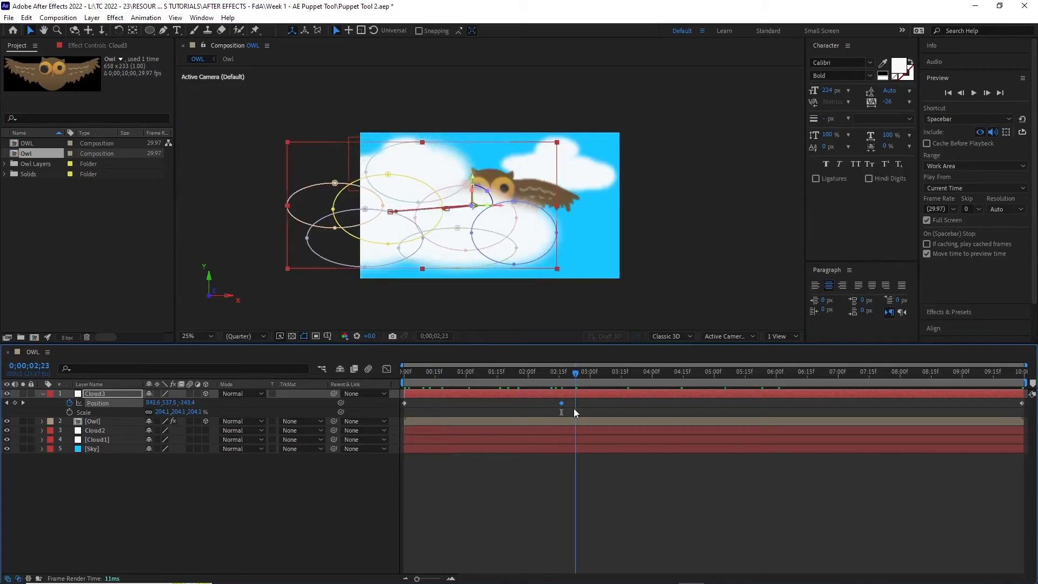
{"action": "key", "text": "j"}
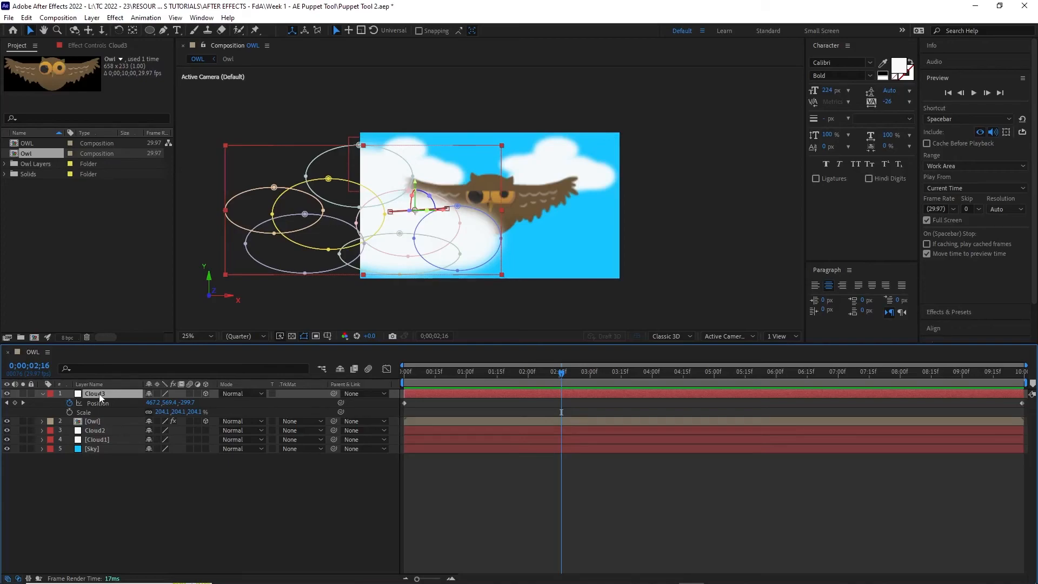
Show Cloud3's Anchor Point, nudge the cloud slightly left at 2;16, and review near the start
{"action": "key", "text": "a"}
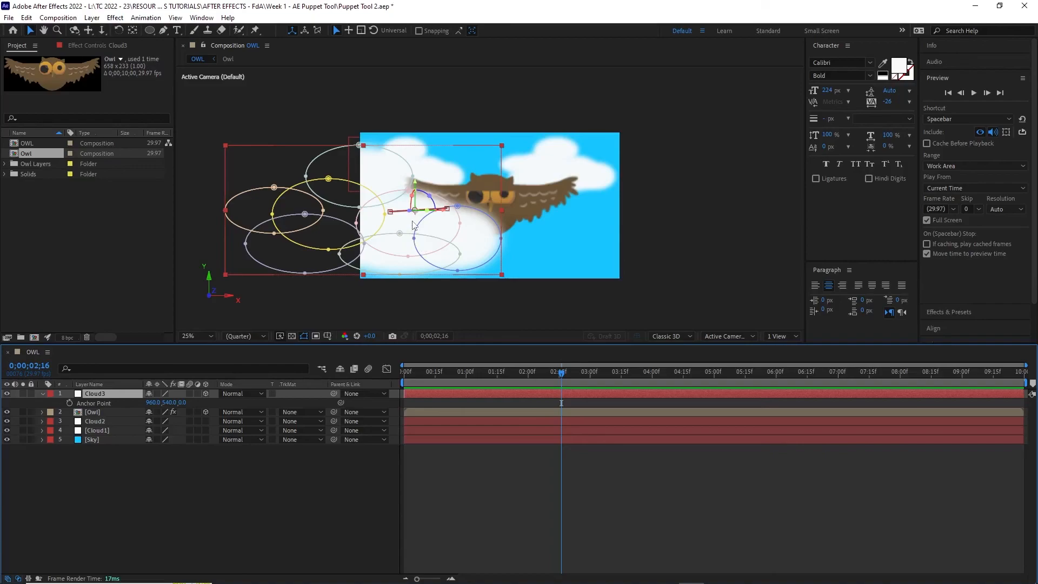
{"action": "left_click_drag", "start_coordinate": [407, 225], "coordinate": [399, 216]}
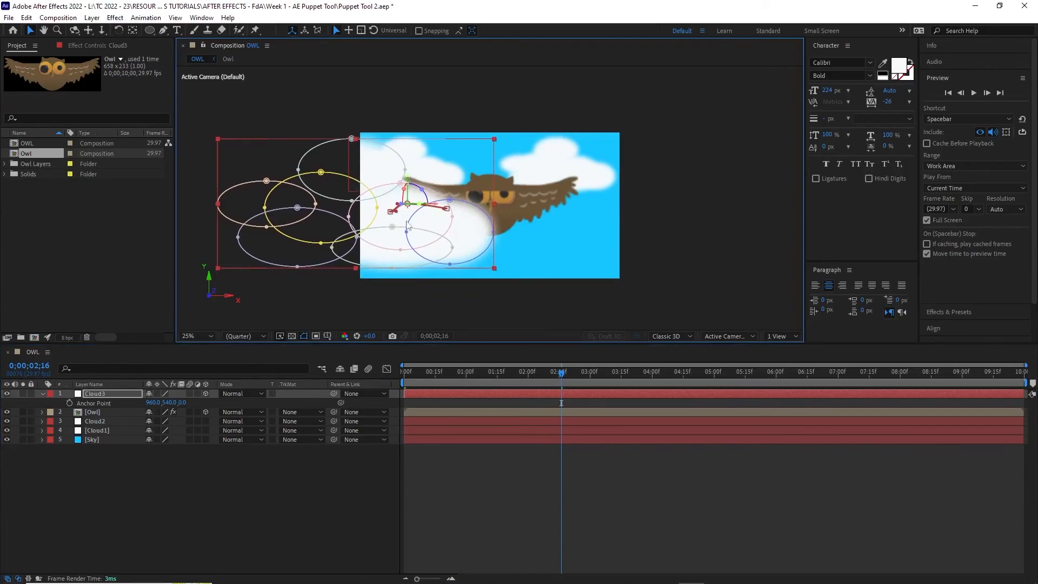
{"action": "left_click_drag", "start_coordinate": [561, 372], "coordinate": [464, 384]}
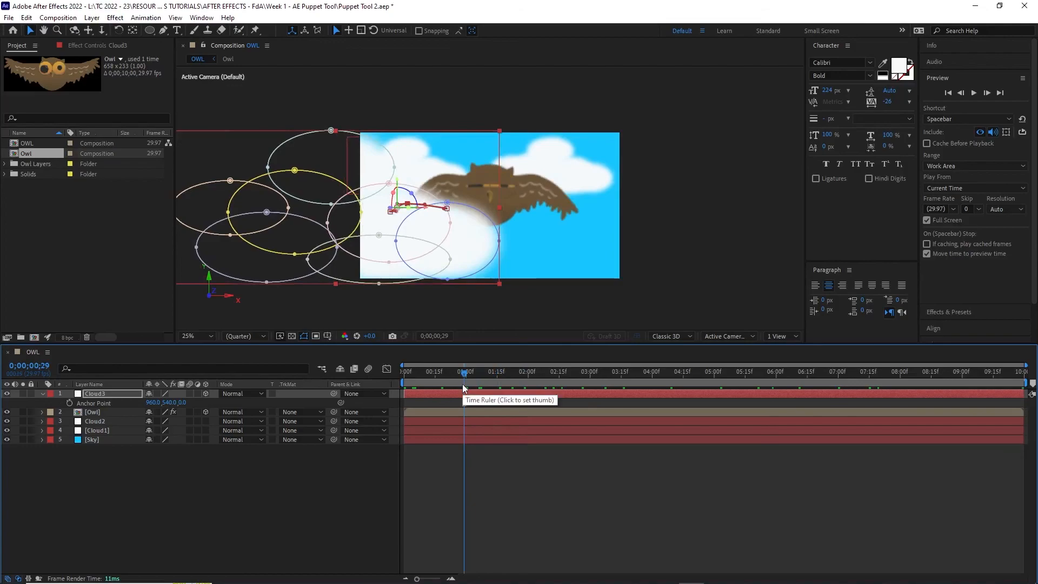